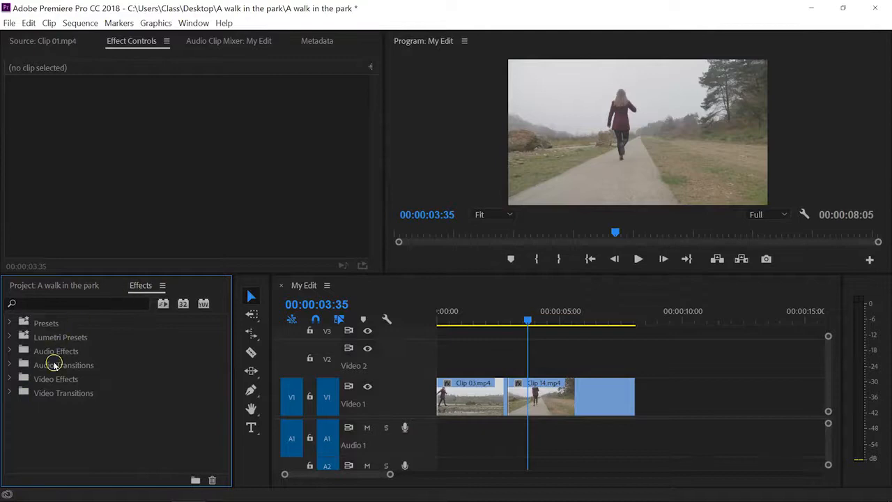
Apply the Cube Spin transition from the 3D Motion video transitions to the cut between Clip 03 and Clip 14
{"action": "left_click", "coordinate": [21, 380]}
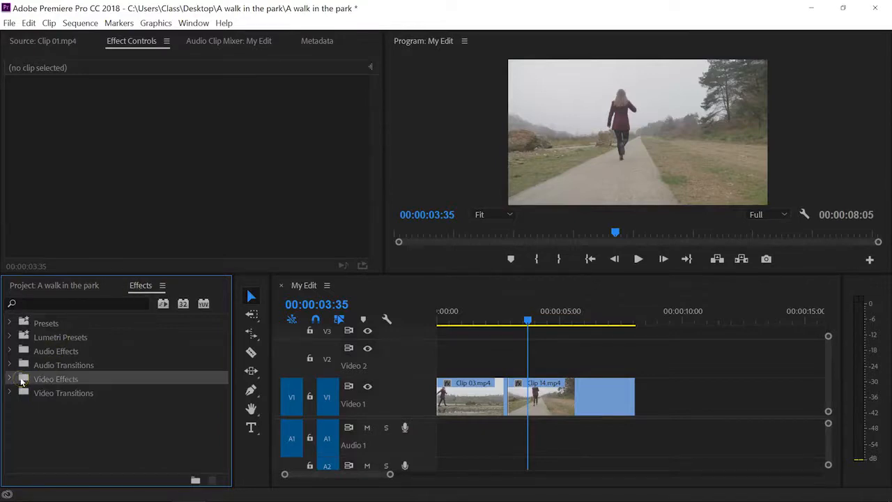
{"action": "left_click", "coordinate": [23, 393]}
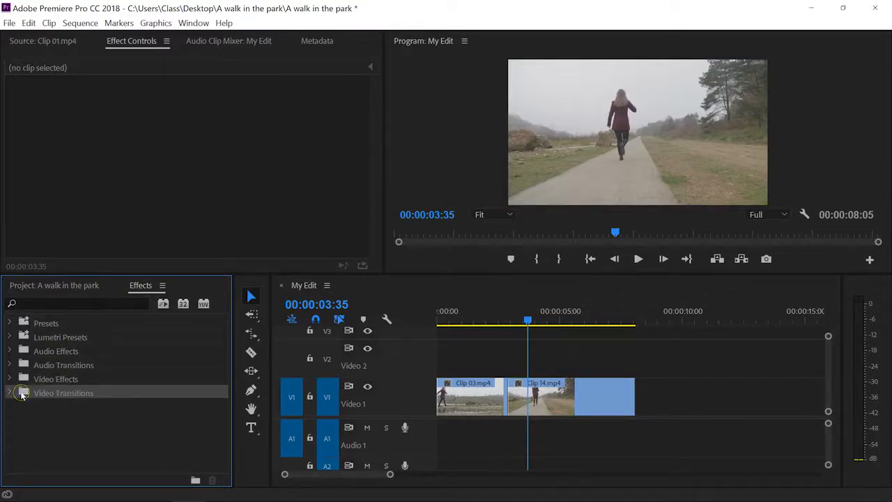
{"action": "left_click", "coordinate": [9, 393]}
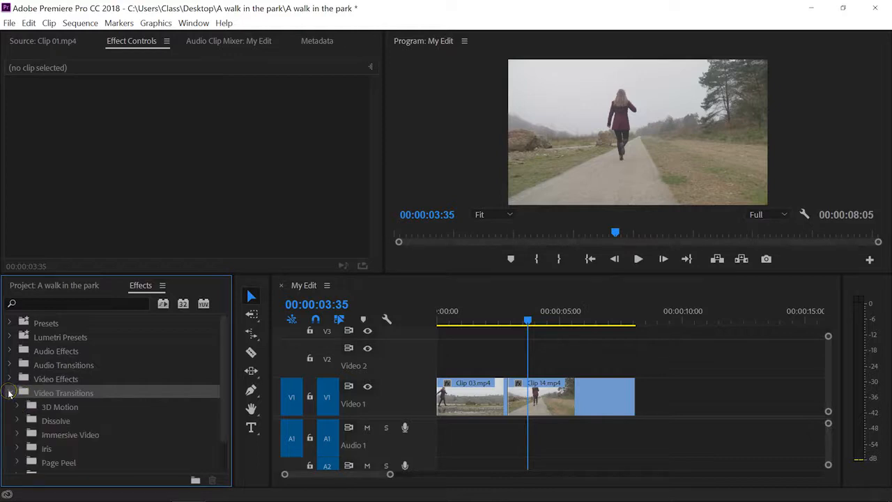
{"action": "scroll", "coordinate": [28, 398], "scroll_direction": "down", "scroll_amount": 1}
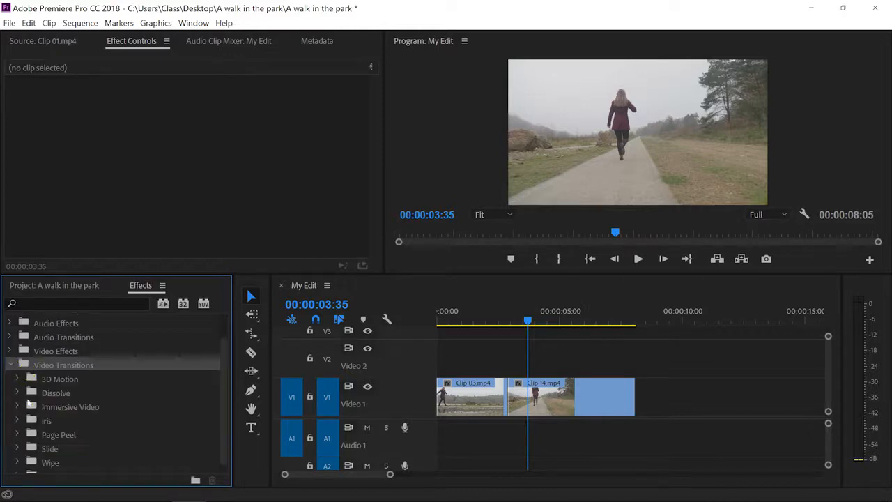
{"action": "left_click", "coordinate": [18, 379]}
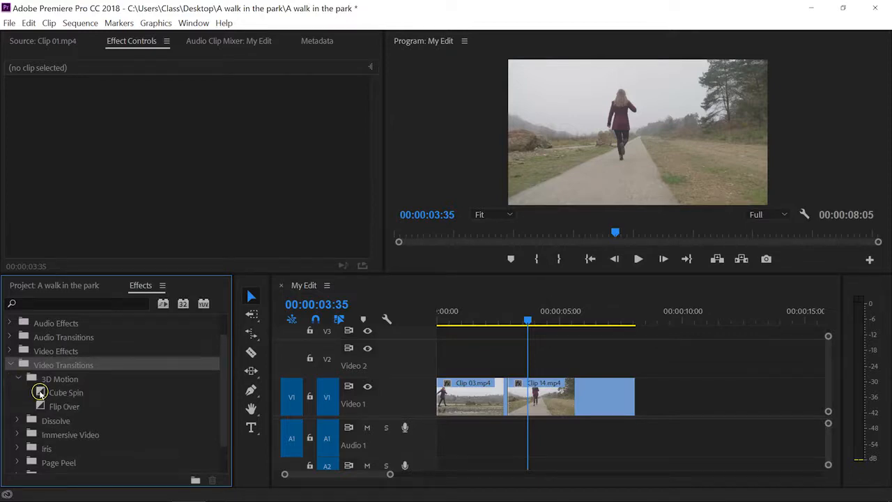
{"action": "left_click", "coordinate": [41, 394]}
{"action": "left_click_drag", "start_coordinate": [43, 390], "coordinate": [506, 391]}
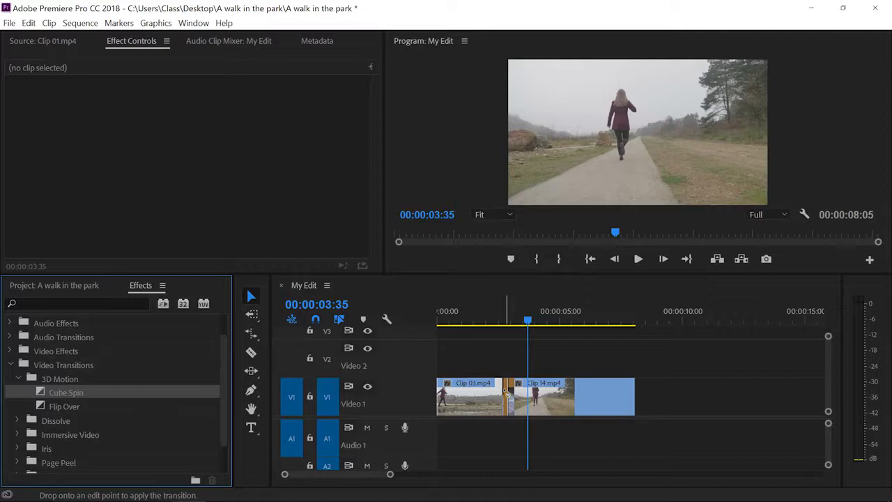
{"action": "left_click_drag", "start_coordinate": [506, 391], "coordinate": [507, 392]}
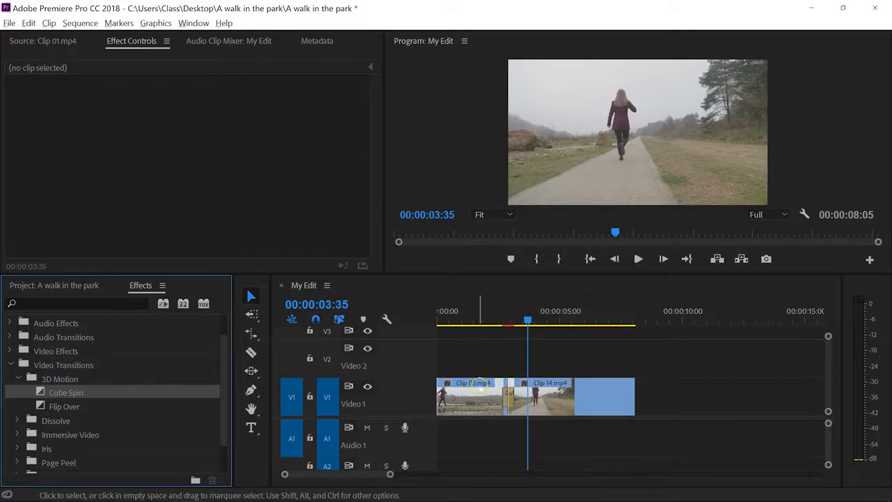
Play the sequence across the cut from about 00:00:02:04 to preview the Cube Spin transition
{"action": "key", "text": "="}
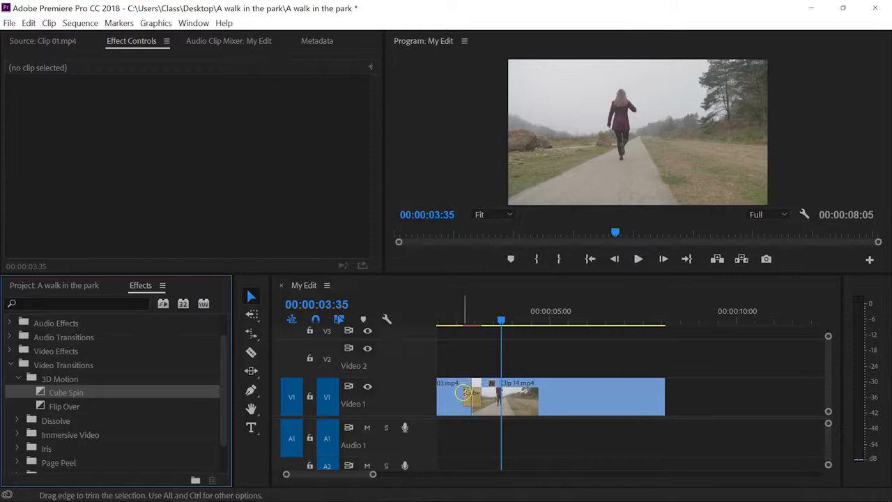
{"action": "scroll", "coordinate": [464, 366], "scroll_direction": "left", "scroll_amount": 2}
{"action": "left_click", "coordinate": [516, 321]}
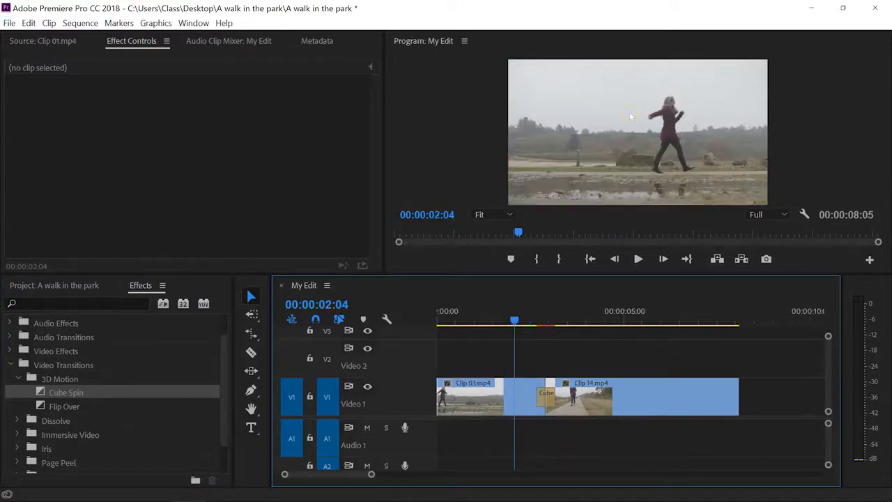
{"action": "key", "text": "space"}
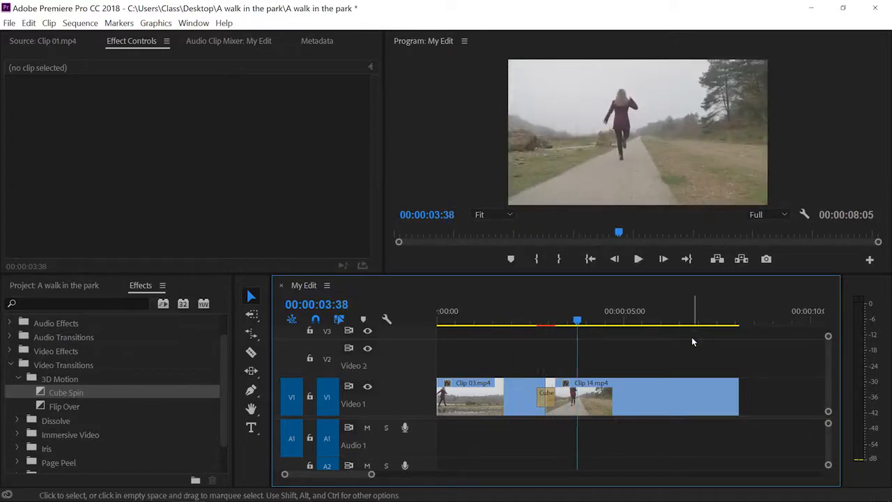
{"action": "mouse_move", "coordinate": [693, 341]}
{"action": "left_mouse_down"}
{"action": "mouse_move", "coordinate": [677, 342]}
{"action": "mouse_move", "coordinate": [690, 350]}
{"action": "left_mouse_up"}
Lengthen the Cube Spin transition to a duration of about 00:00:02:45 and play it back
{"action": "left_click", "coordinate": [547, 393]}
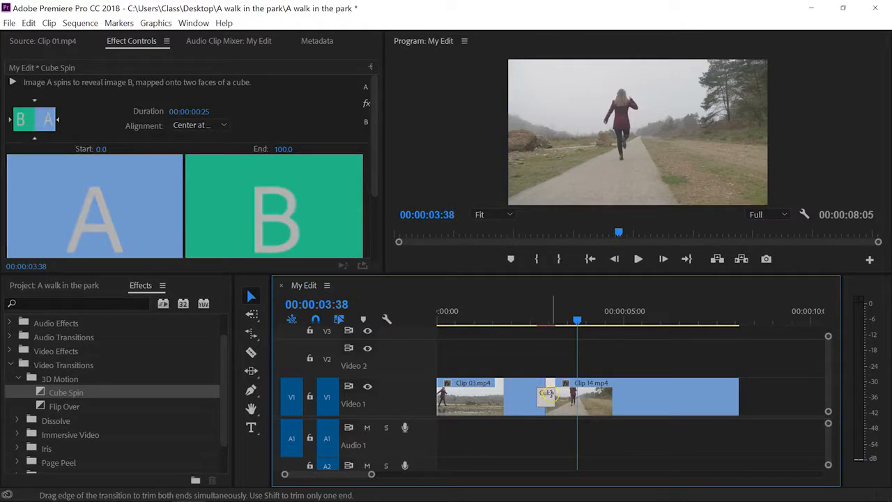
{"action": "left_click_drag", "start_coordinate": [547, 393], "coordinate": [596, 392]}
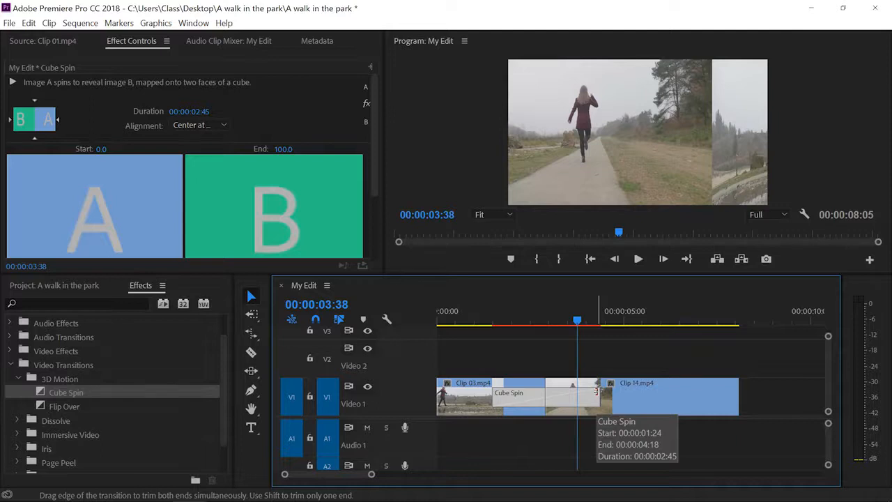
{"action": "left_click", "coordinate": [488, 324]}
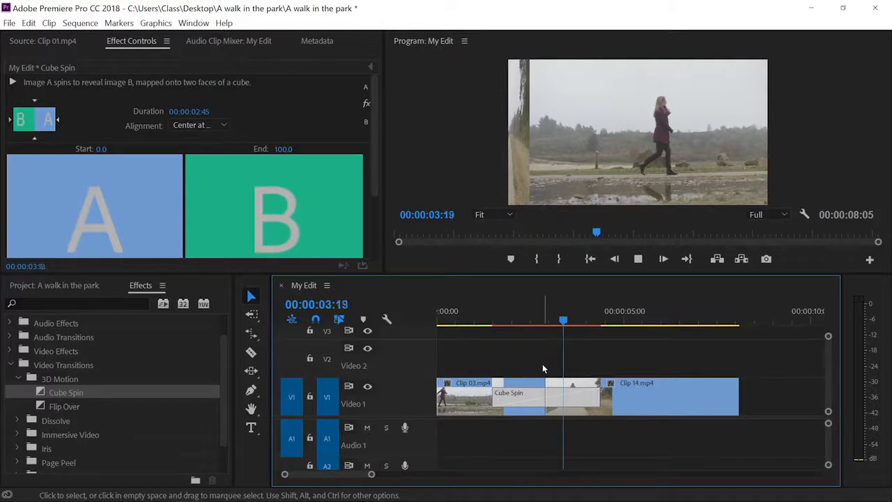
{"action": "key", "text": "space"}
Set the sequence preview's playback resolution to 1/4 and replay the Cube Spin transition
{"action": "left_click", "coordinate": [764, 213]}
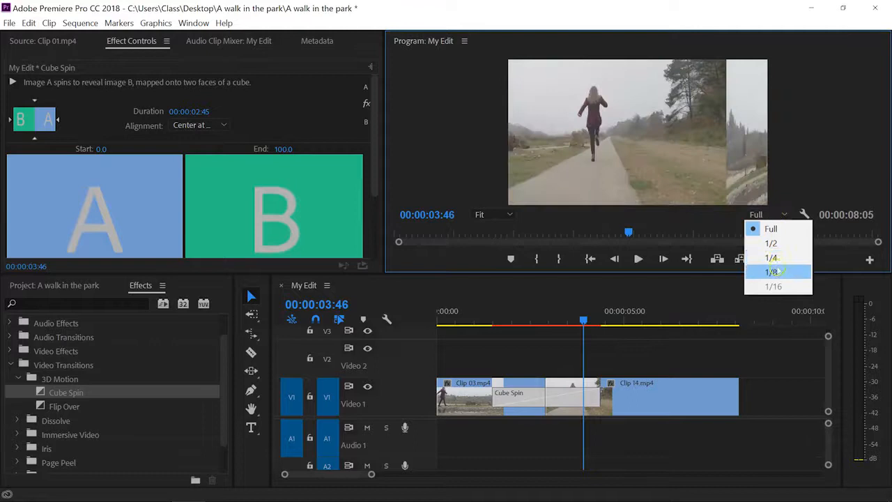
{"action": "left_click", "coordinate": [771, 257]}
{"action": "left_click", "coordinate": [482, 320]}
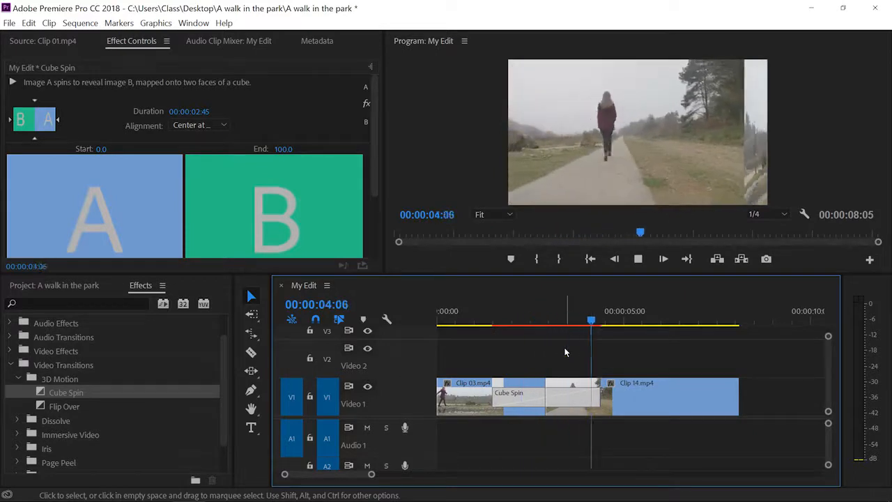
{"action": "key", "text": "space"}
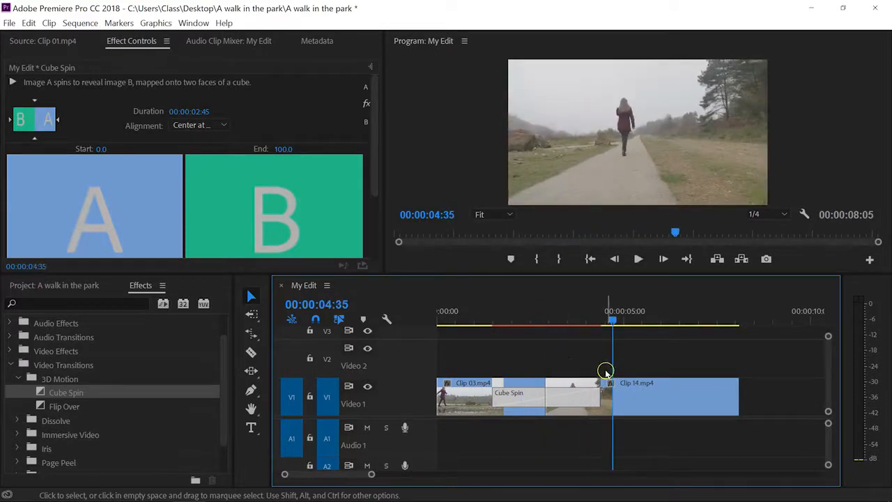
Shorten the Cube Spin transition to a duration of 00:00:00:17 and play it back
{"action": "left_click_drag", "start_coordinate": [596, 392], "coordinate": [553, 394]}
{"action": "left_click", "coordinate": [526, 306]}
{"action": "key", "text": "space"}
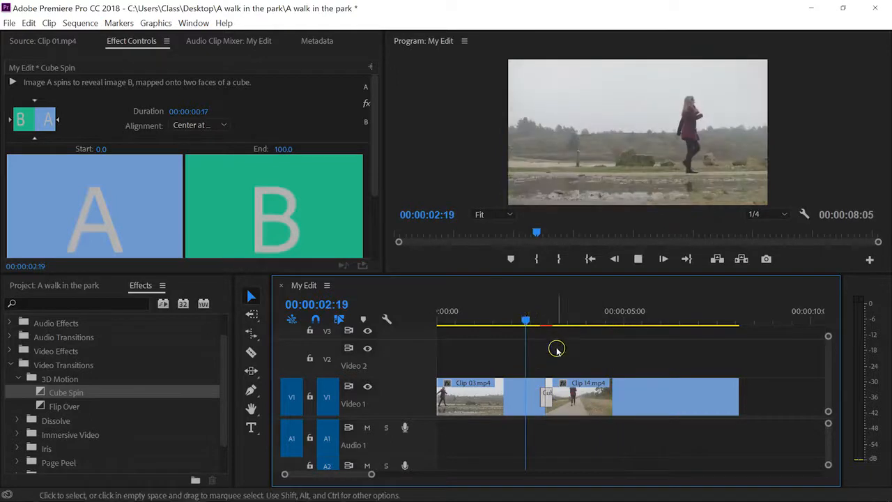
{"action": "key", "text": "space"}
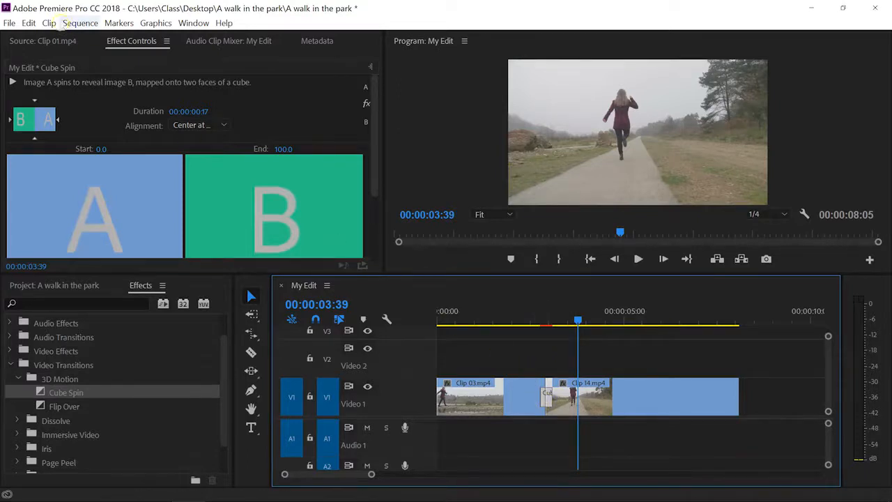
Turn on the Reverse option for the Cube Spin transition and preview the spin
{"action": "left_click", "coordinate": [117, 40]}
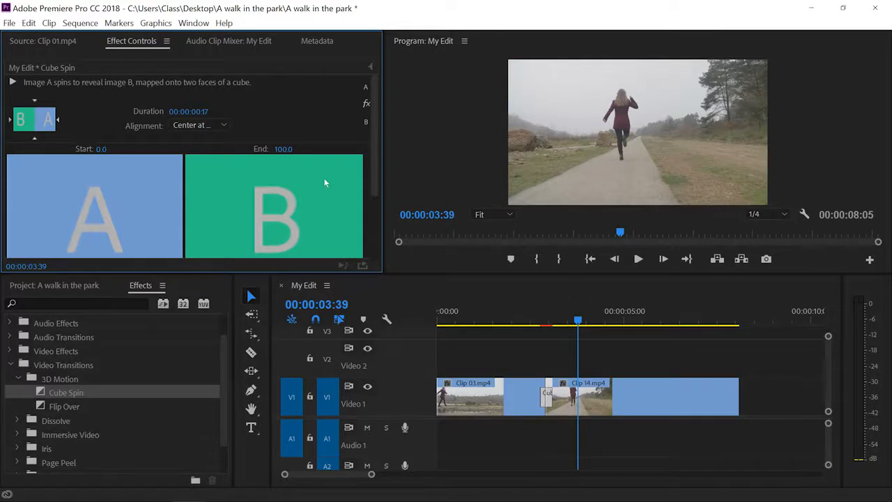
{"action": "scroll", "coordinate": [324, 183], "scroll_direction": "down", "scroll_amount": 3}
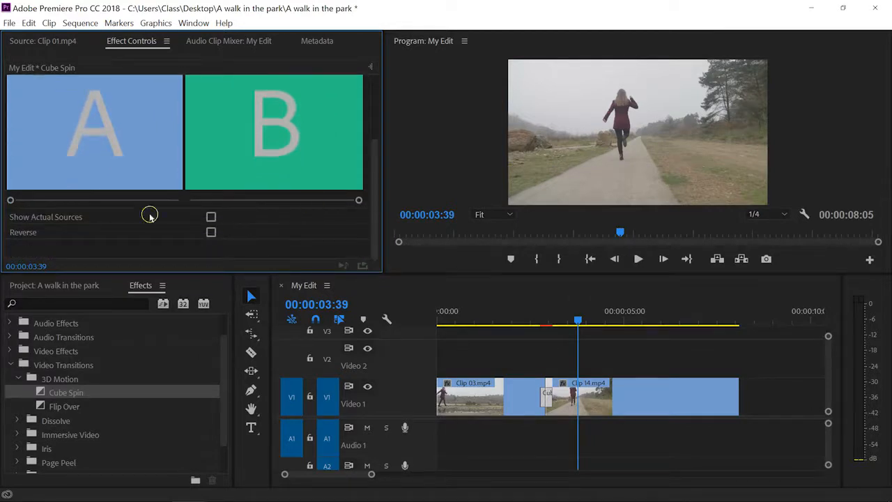
{"action": "left_click", "coordinate": [209, 233]}
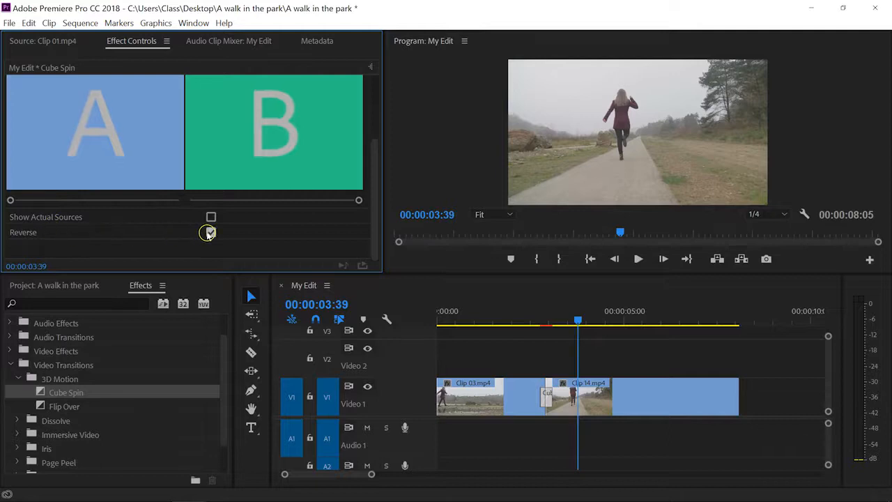
{"action": "left_click", "coordinate": [534, 315]}
{"action": "key", "text": "space"}
{"action": "key", "text": "space"}
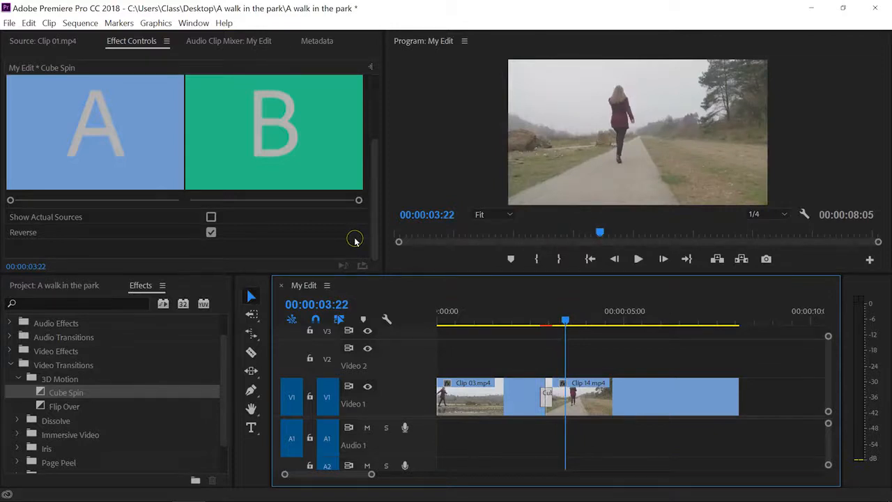
Save the project and lengthen the Cube Spin transition to a duration of about 00:00:02:27
{"action": "scroll", "coordinate": [354, 242], "scroll_direction": "up", "scroll_amount": 3}
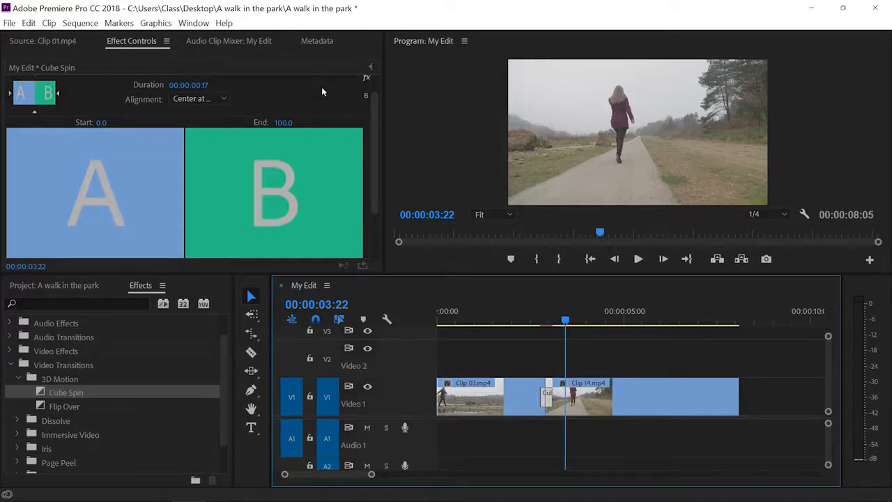
{"action": "key", "text": "ctrl+s"}
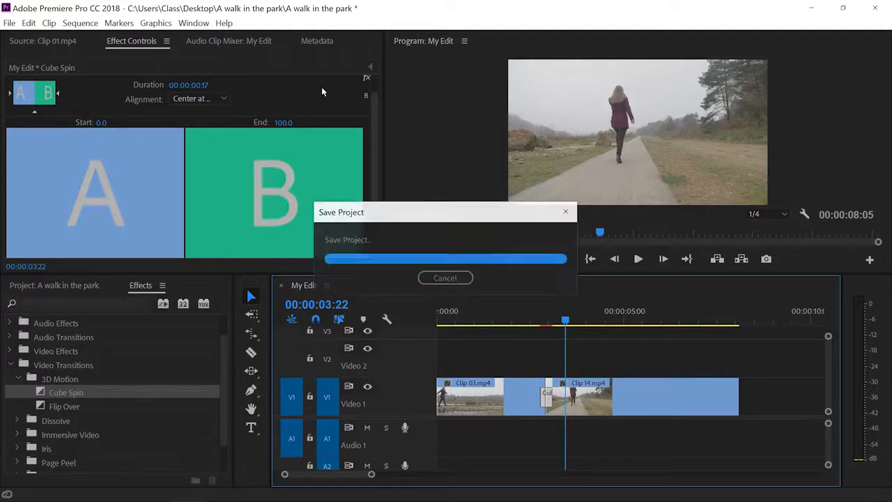
{"action": "left_click_drag", "start_coordinate": [545, 395], "coordinate": [595, 394]}
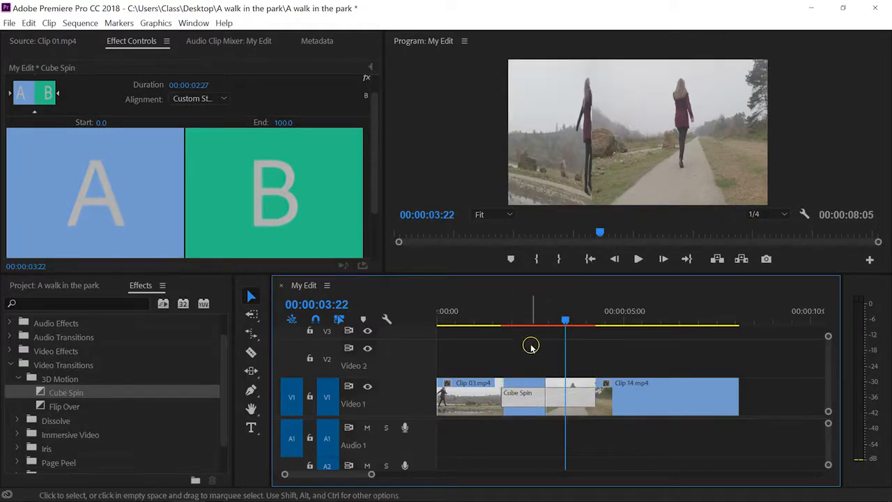
{"action": "left_click", "coordinate": [513, 318]}
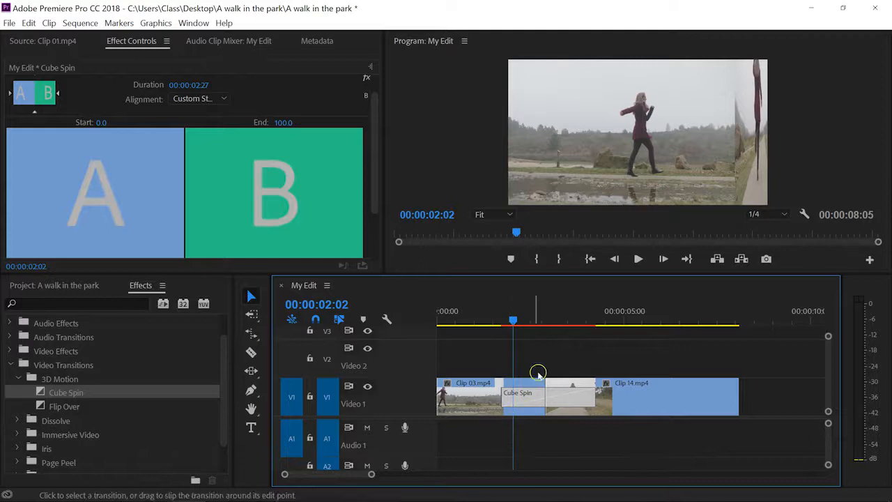
{"action": "left_click", "coordinate": [572, 385]}
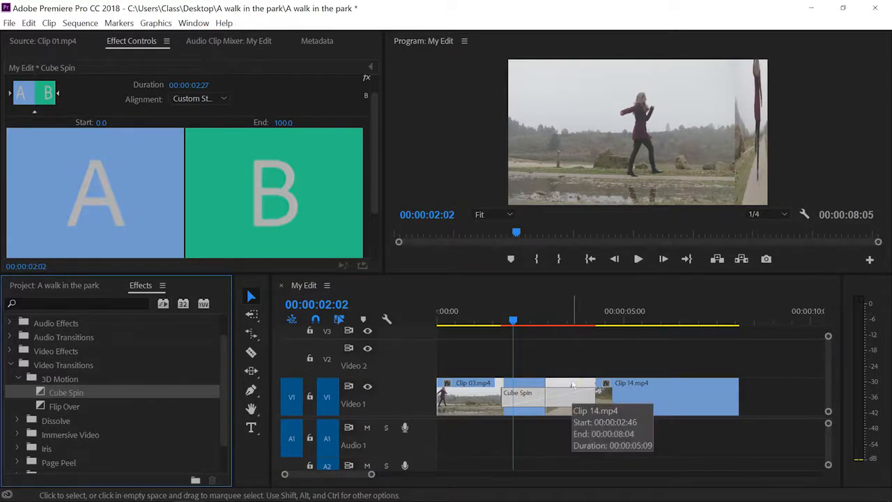
Load Clip 11.mp4 from the Footage bin and mark its In point at 05:20:29:26 and Out point at 05:20:30:45
{"action": "left_click", "coordinate": [42, 285]}
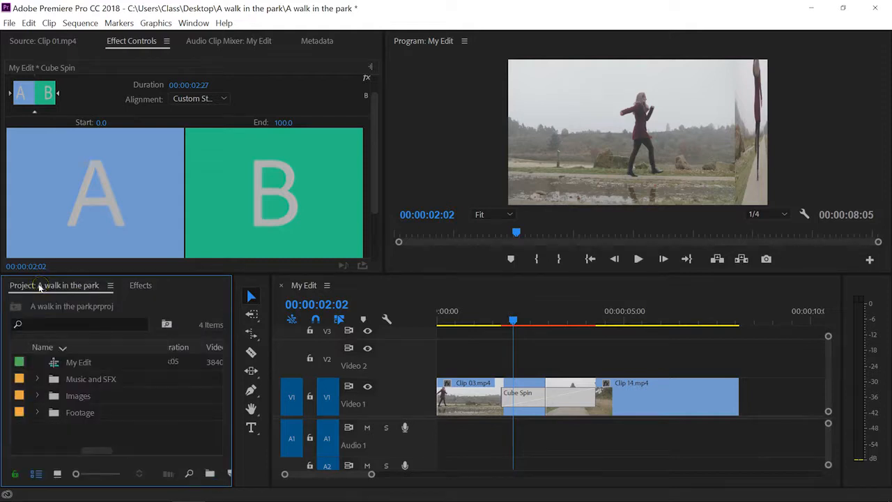
{"action": "double_click", "coordinate": [66, 410]}
{"action": "double_click", "coordinate": [66, 409]}
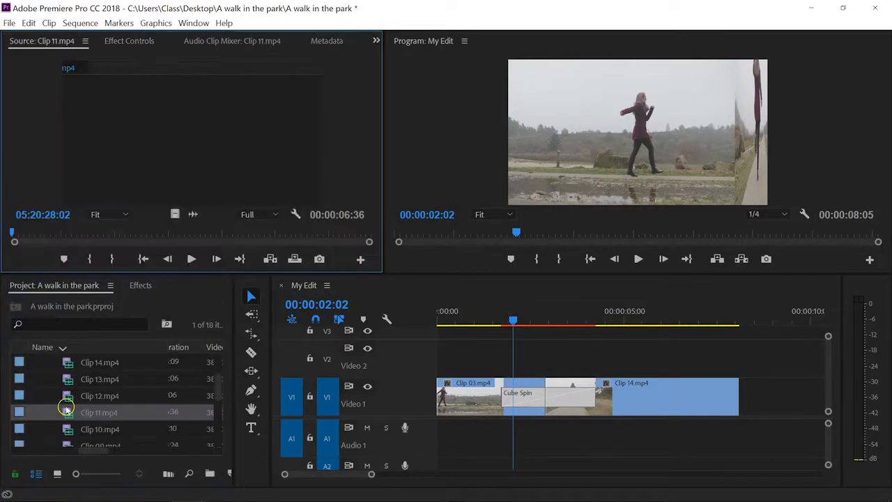
{"action": "left_click", "coordinate": [14, 230]}
{"action": "left_click_drag", "start_coordinate": [14, 230], "coordinate": [92, 237]}
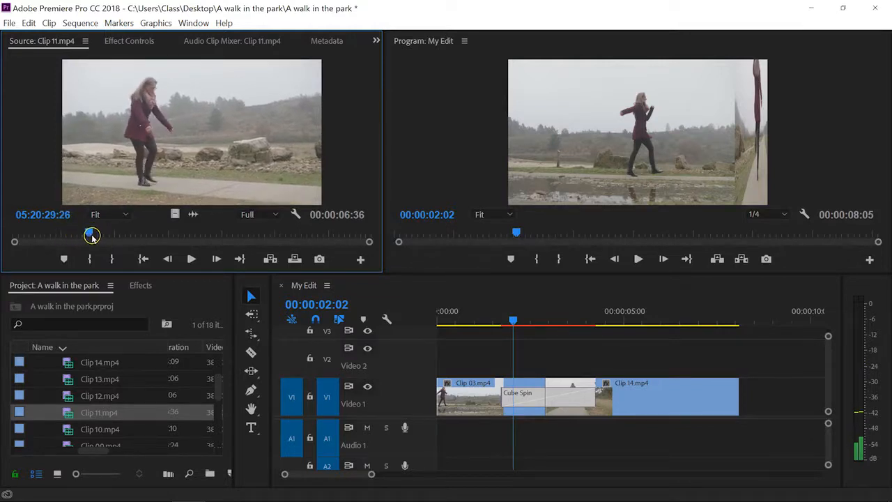
{"action": "key", "text": "i"}
{"action": "left_click_drag", "start_coordinate": [81, 236], "coordinate": [165, 238]}
{"action": "key", "text": "o"}
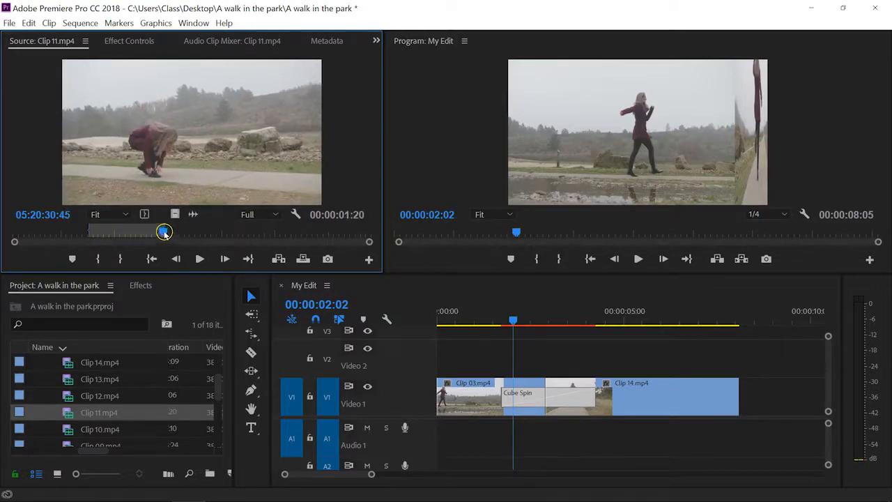
Replace Clip 14 with the marked part of Clip 11, placed directly after Clip 03 on the Video 1 track
{"action": "left_click_drag", "start_coordinate": [506, 280], "coordinate": [637, 361]}
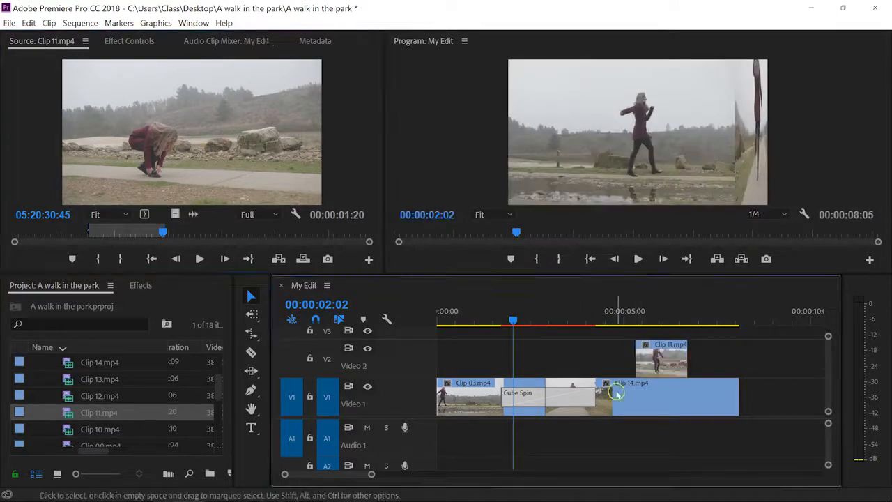
{"action": "key", "text": "Delete"}
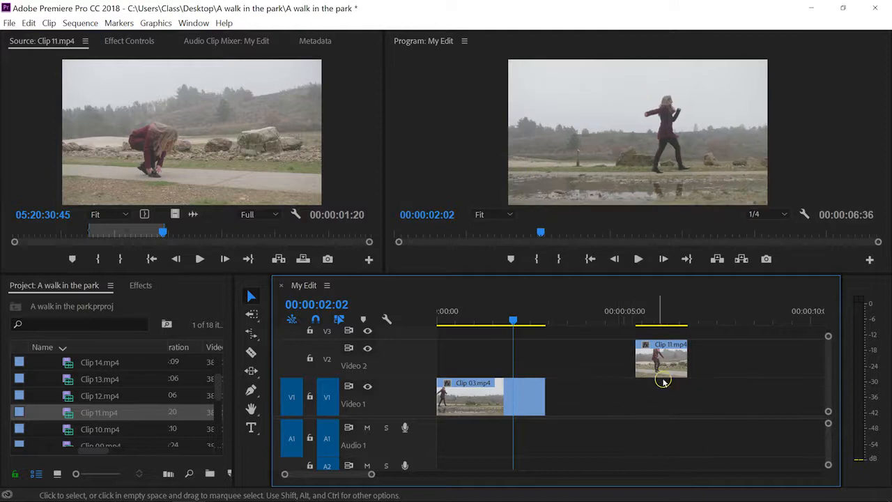
{"action": "left_click_drag", "start_coordinate": [661, 365], "coordinate": [568, 392]}
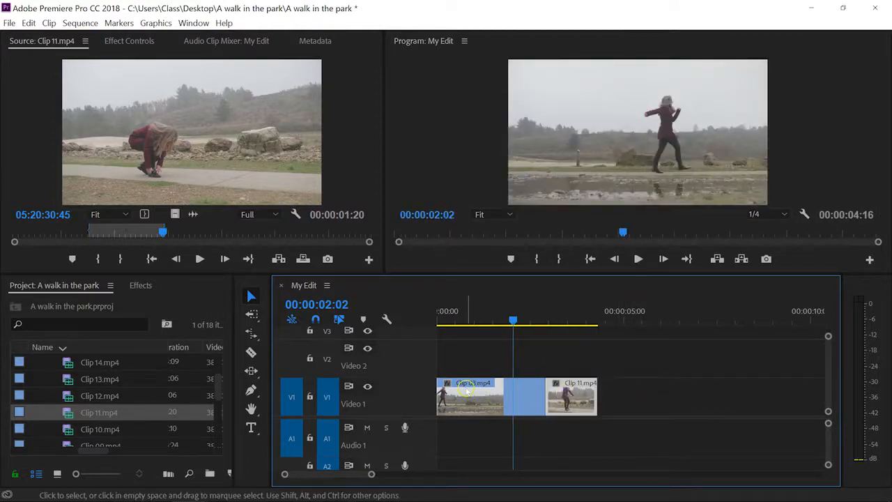
Apply the Cube Spin transition to the cut between Clip 03 and Clip 11 and lengthen it
{"action": "left_click", "coordinate": [132, 286]}
{"action": "left_click_drag", "start_coordinate": [49, 393], "coordinate": [568, 395]}
{"action": "left_click", "coordinate": [550, 394]}
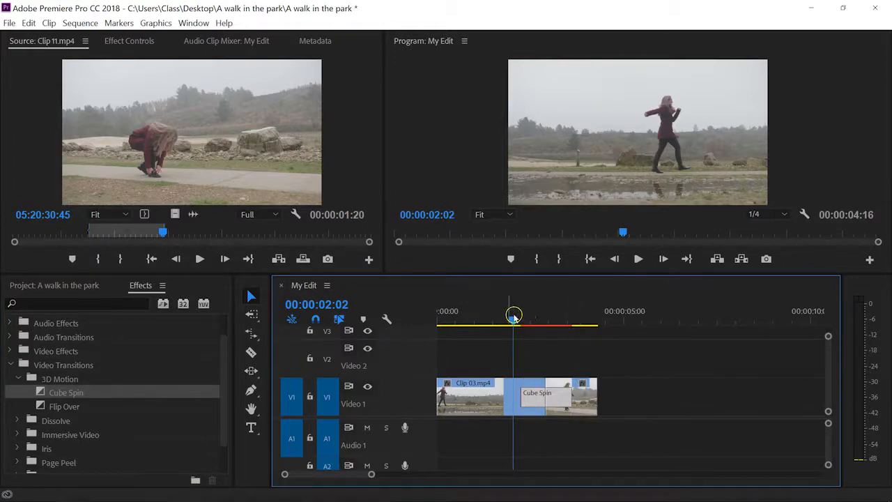
Scrub into the Cube Spin transition up to about 00:00:02:29 to preview how it begins
{"action": "left_click", "coordinate": [524, 319]}
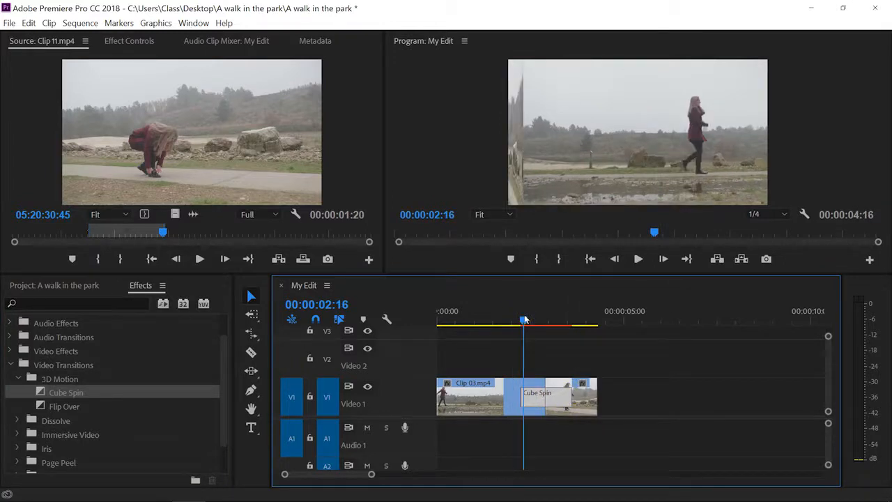
{"action": "mouse_move", "coordinate": [526, 319]}
{"action": "left_mouse_down"}
{"action": "mouse_move", "coordinate": [540, 320]}
{"action": "mouse_move", "coordinate": [535, 313]}
{"action": "left_mouse_up"}
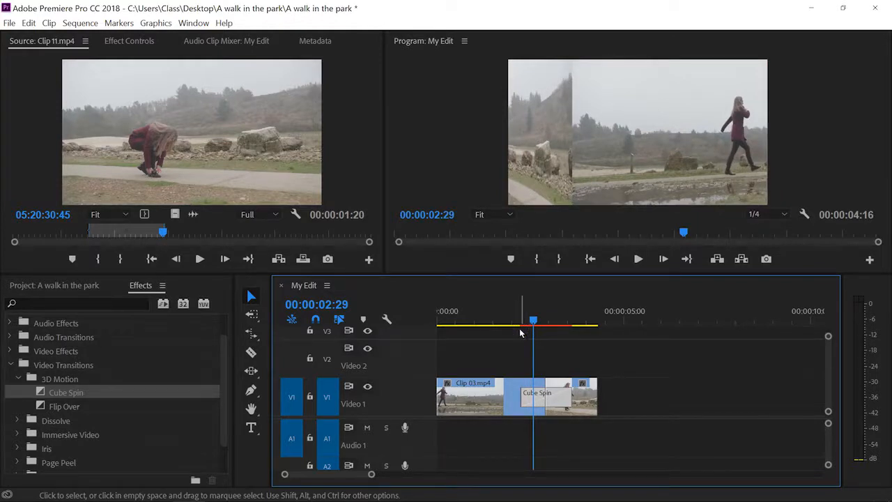
{"action": "left_click", "coordinate": [540, 340]}
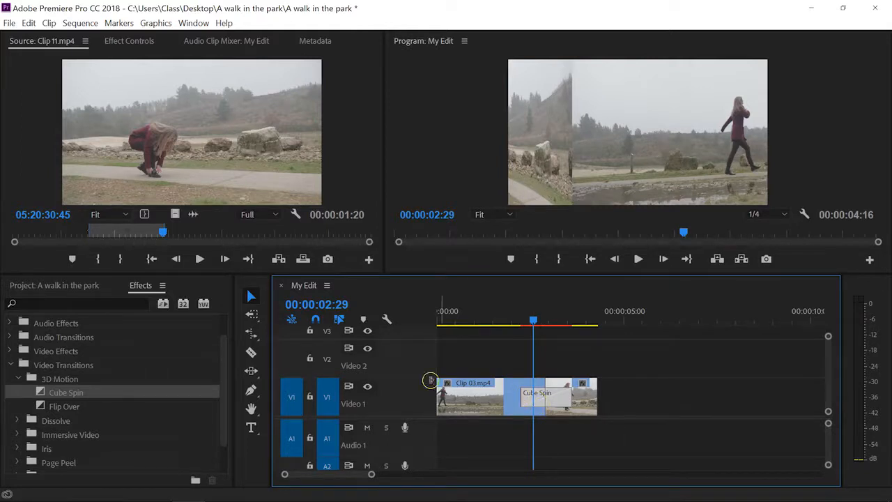
Slip the media of Clip 11 by -00:00:01:18 with the Slip tool, keeping the clip's place in the sequence
{"action": "left_click", "coordinate": [250, 369]}
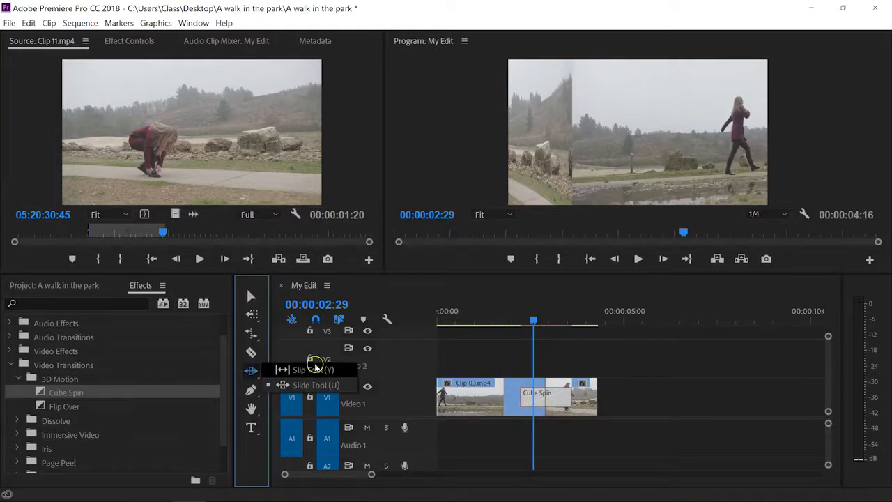
{"action": "left_click", "coordinate": [312, 372]}
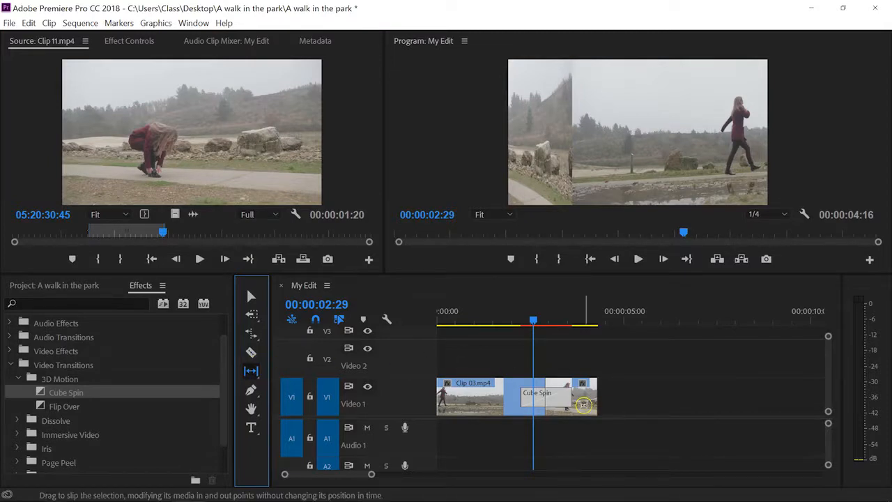
{"action": "left_click_drag", "start_coordinate": [584, 404], "coordinate": [535, 393]}
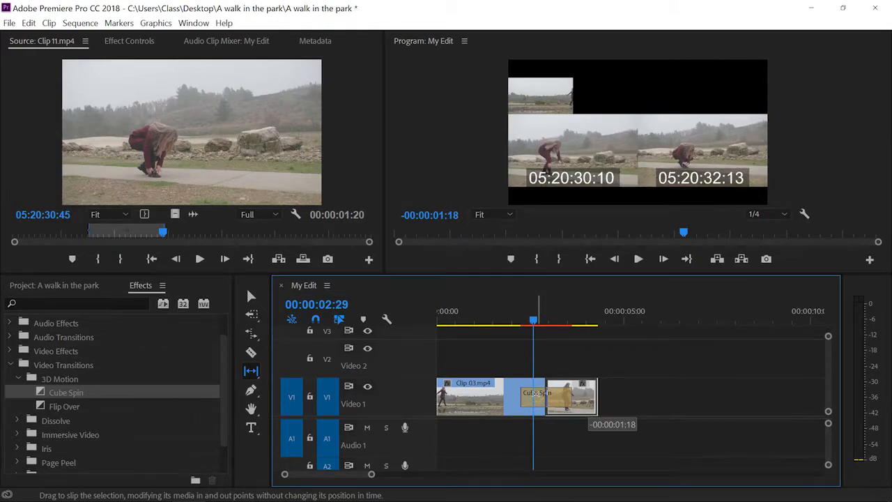
{"action": "left_click_drag", "start_coordinate": [535, 394], "coordinate": [535, 394]}
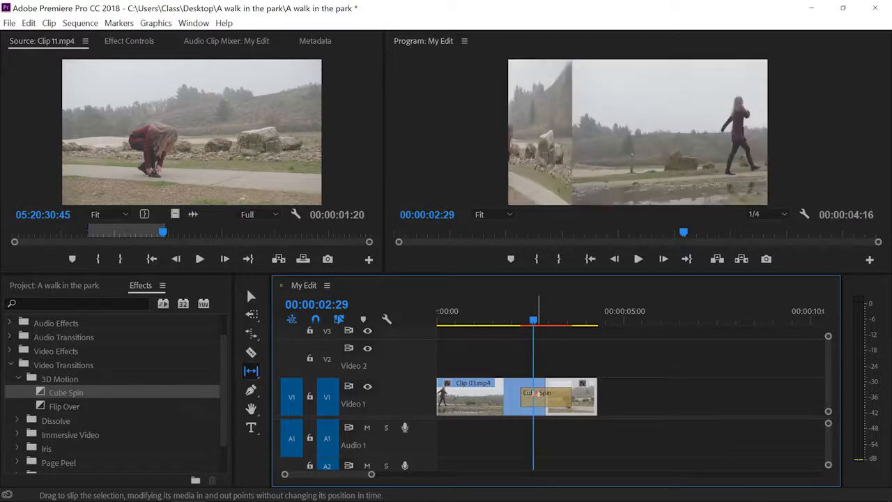
Lengthen the Cube Spin transition on both sides of the cut and preview it up to 00:00:03:48
{"action": "left_click", "coordinate": [530, 318]}
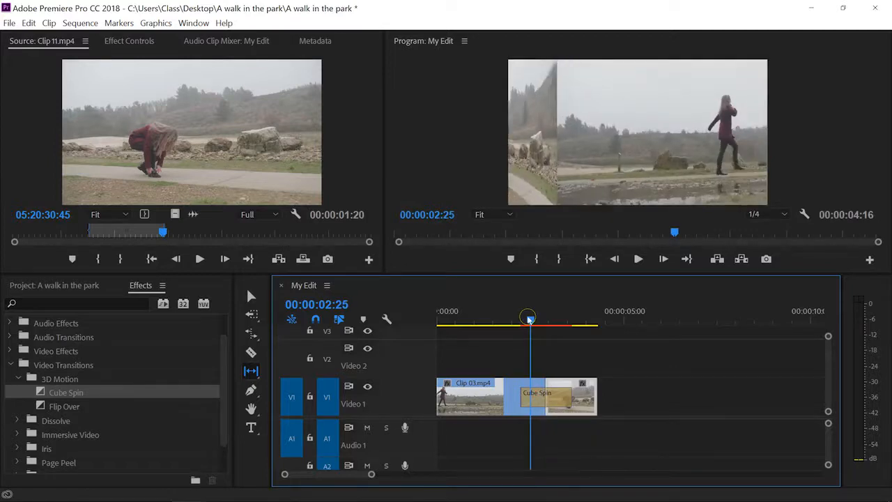
{"action": "left_click_drag", "start_coordinate": [529, 319], "coordinate": [526, 323]}
{"action": "key", "text": "v"}
{"action": "left_click_drag", "start_coordinate": [526, 395], "coordinate": [514, 380]}
{"action": "left_click_drag", "start_coordinate": [522, 314], "coordinate": [548, 338]}
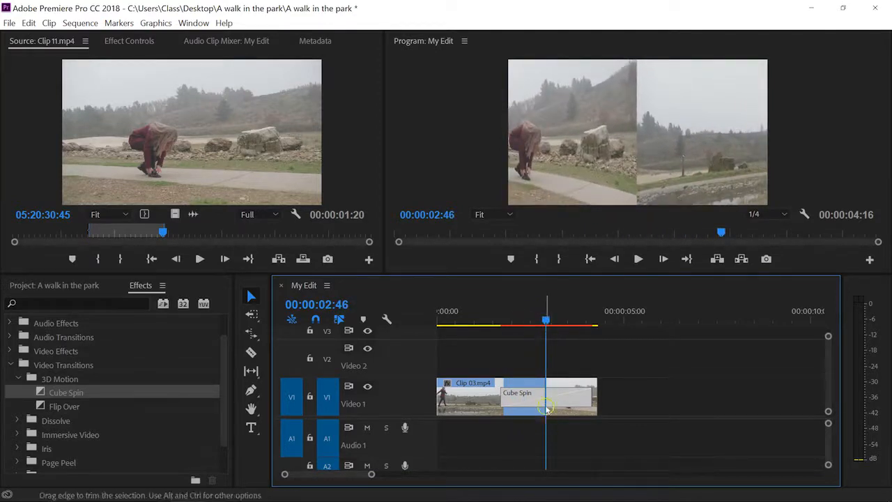
{"action": "left_click_drag", "start_coordinate": [541, 313], "coordinate": [584, 321]}
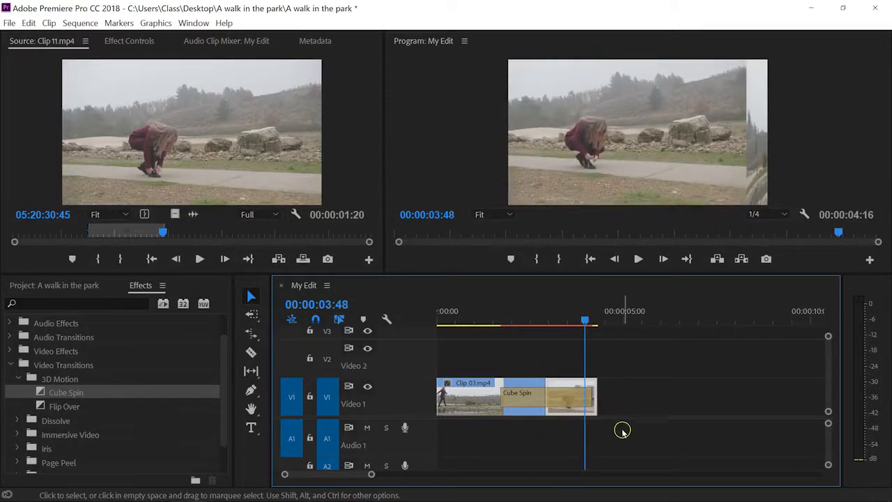
Replace the trimmed Clip 11 after Clip 03 with its full-length video, clearing the source clip's In and Out points
{"action": "key", "text": "ctrl+z"}
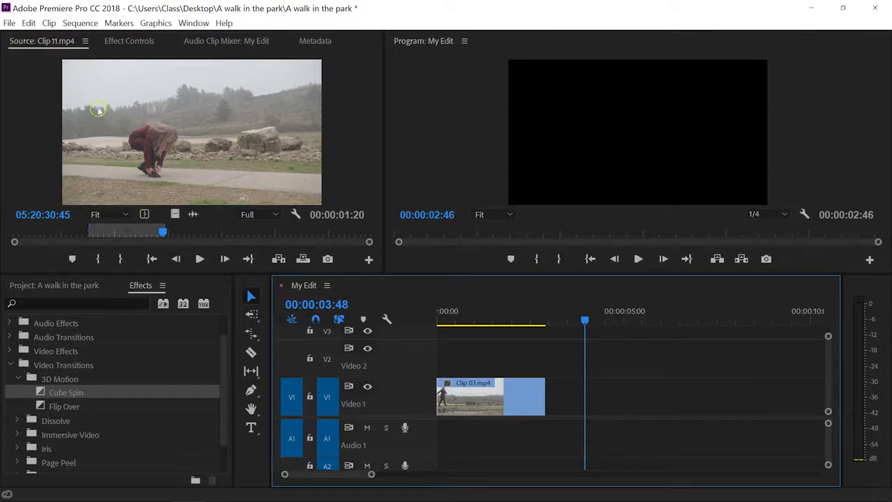
{"action": "right_click", "coordinate": [138, 131]}
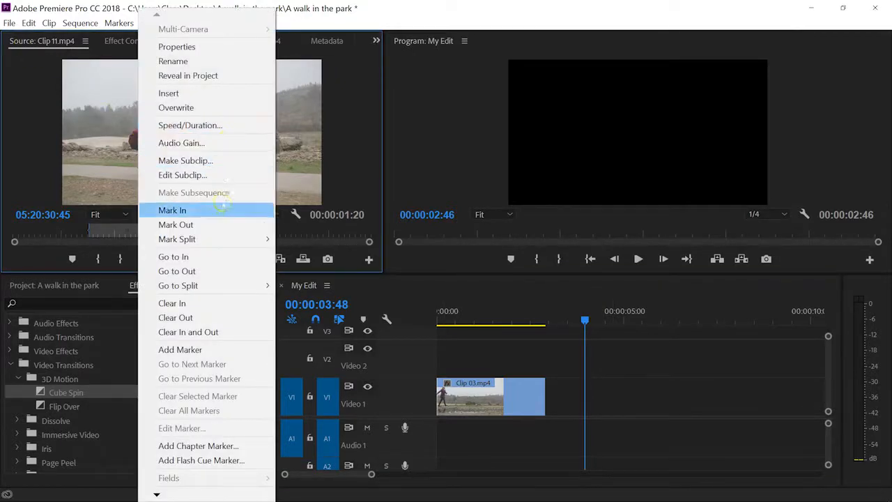
{"action": "left_click", "coordinate": [218, 332]}
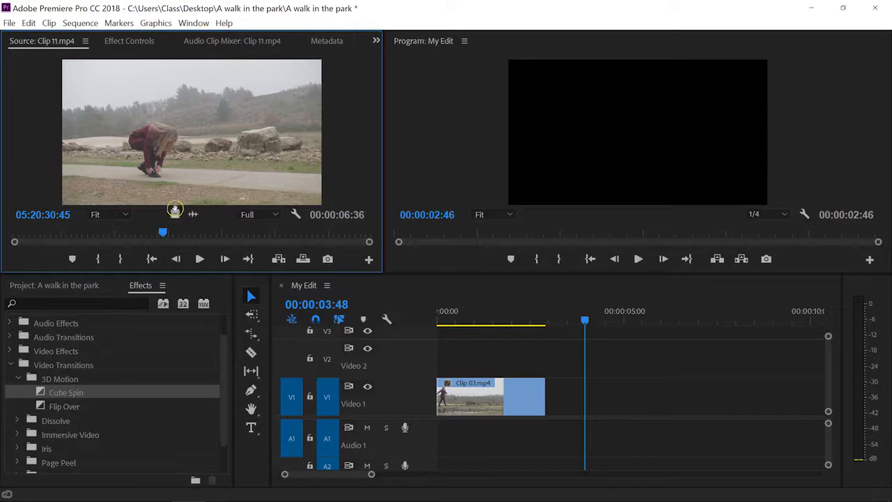
{"action": "left_click_drag", "start_coordinate": [174, 214], "coordinate": [550, 382]}
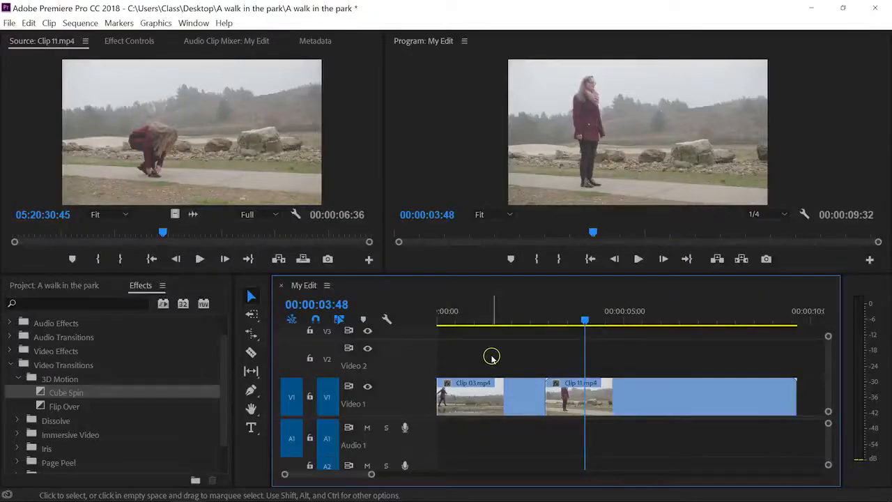
Apply a Cube Spin transition extended to about 00:00:05:00 at the start of Clip 11 and try to shift it over the cut
{"action": "left_click_drag", "start_coordinate": [41, 392], "coordinate": [542, 384]}
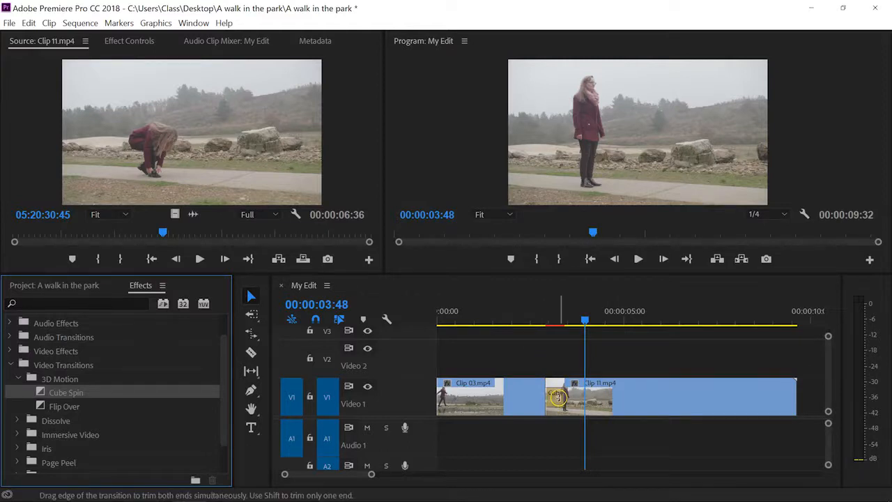
{"action": "left_click_drag", "start_coordinate": [558, 395], "coordinate": [618, 396]}
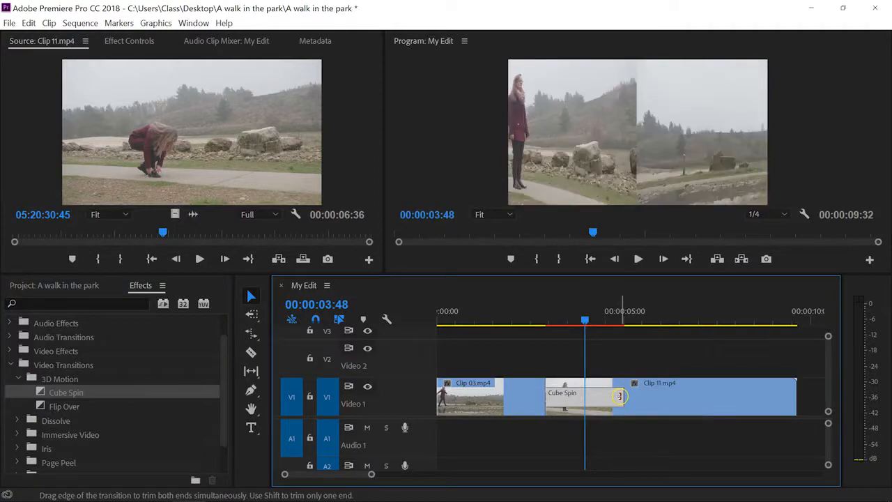
{"action": "left_click", "coordinate": [601, 392]}
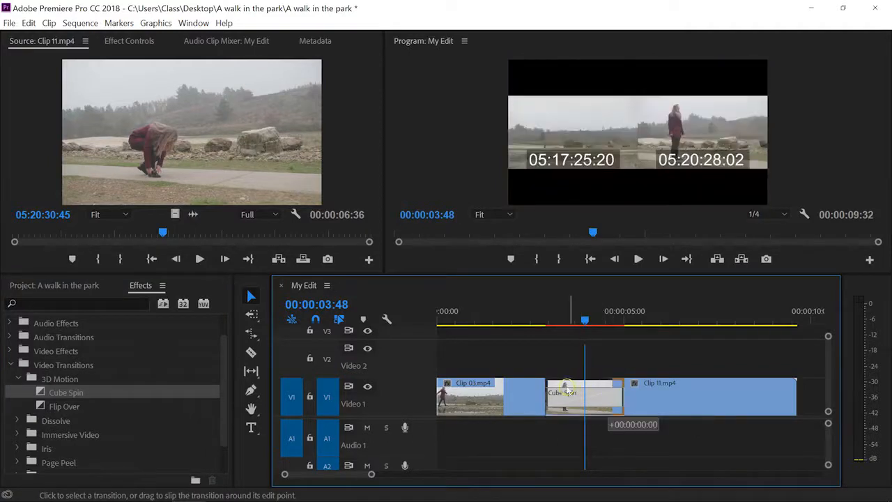
{"action": "left_click", "coordinate": [575, 393]}
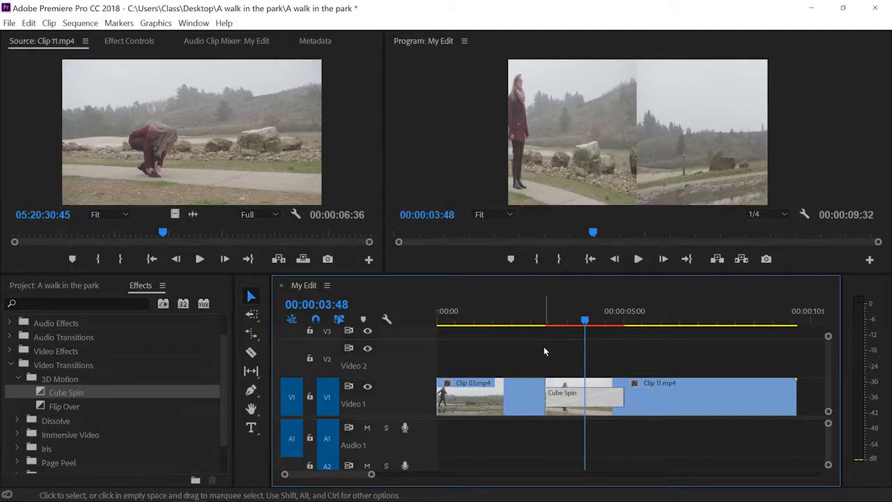
Try moving Clip 03 up to Video 2 and extending its end over Clip 11, and undo both changes
{"action": "left_click", "coordinate": [558, 358]}
{"action": "left_click_drag", "start_coordinate": [559, 358], "coordinate": [483, 359]}
{"action": "left_click_drag", "start_coordinate": [543, 357], "coordinate": [674, 356]}
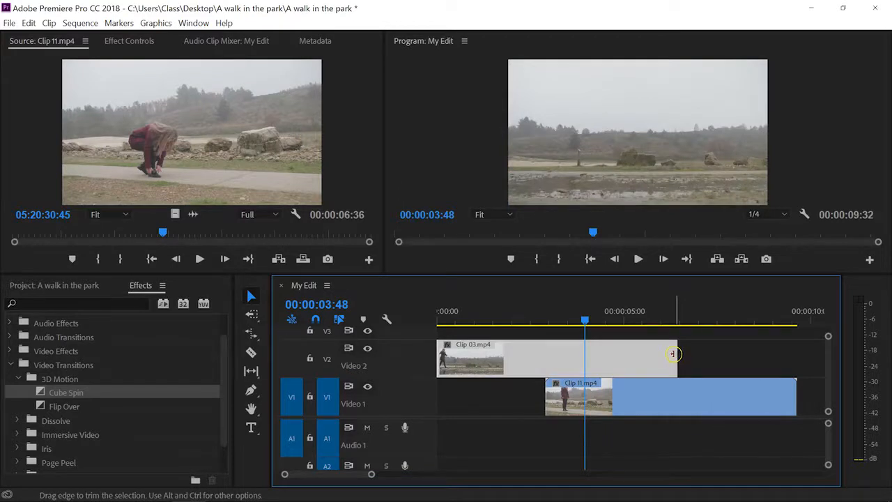
{"action": "key", "text": "ctrl+z"}
{"action": "key", "text": "ctrl+z"}
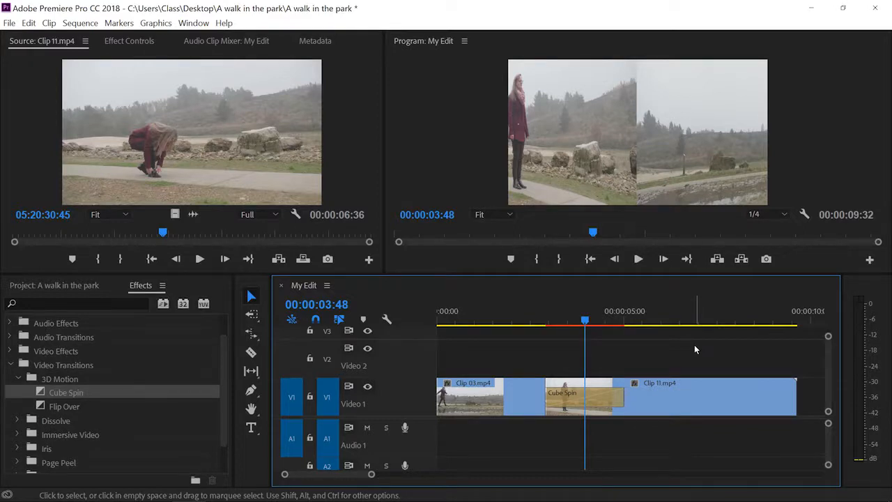
Replace the full-length Clip 11 after Clip 03 with a 00:00:01:23 portion of it ending at source time 05:20:30:39
{"action": "left_click_drag", "start_coordinate": [641, 348], "coordinate": [706, 423]}
{"action": "key", "text": "Delete"}
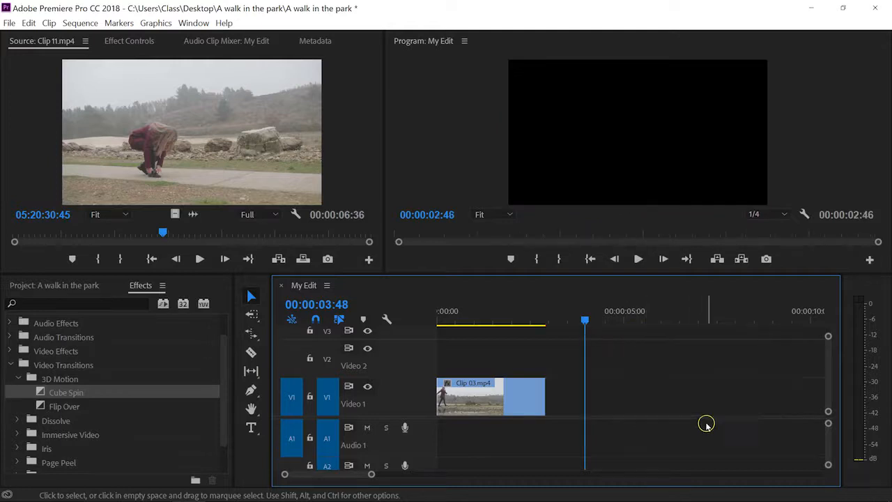
{"action": "left_click_drag", "start_coordinate": [110, 225], "coordinate": [554, 396]}
{"action": "key", "text": "o"}
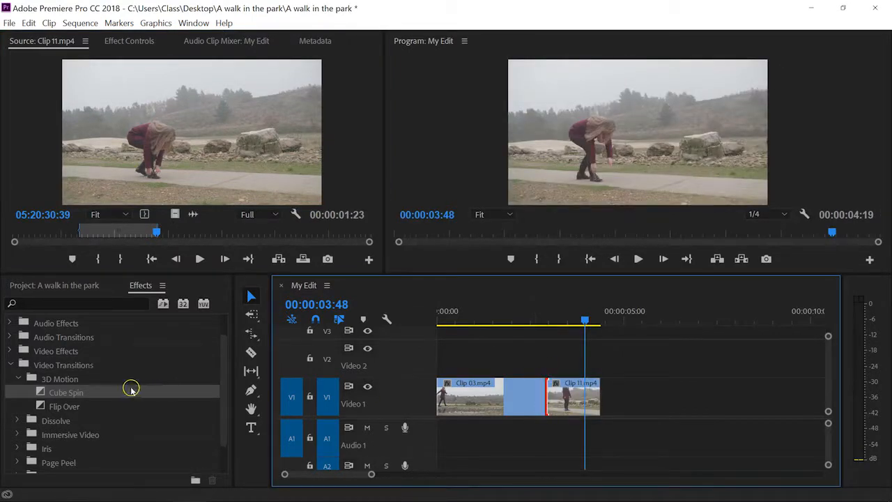
Apply the Cube Spin transition to the cut between Clip 03 and Clip 11 and lengthen it to about 00:00:01:11
{"action": "left_click_drag", "start_coordinate": [47, 396], "coordinate": [550, 395]}
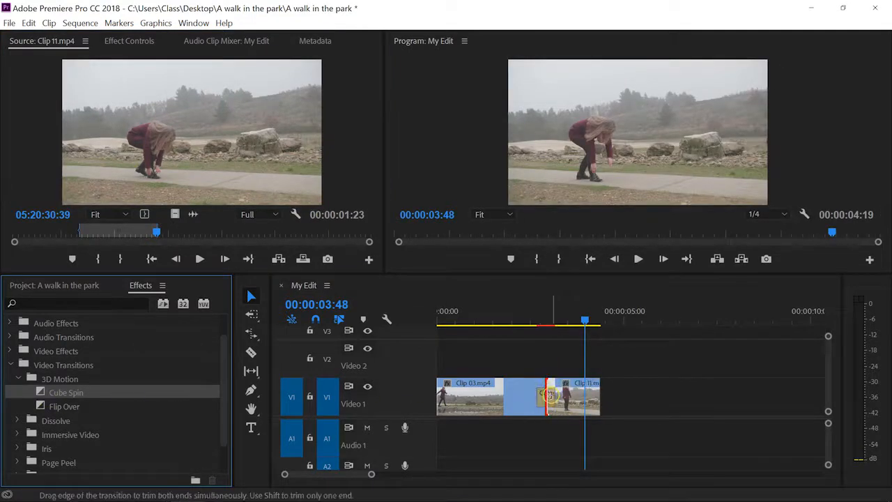
{"action": "left_click", "coordinate": [538, 355]}
{"action": "left_click_drag", "start_coordinate": [564, 392], "coordinate": [577, 392]}
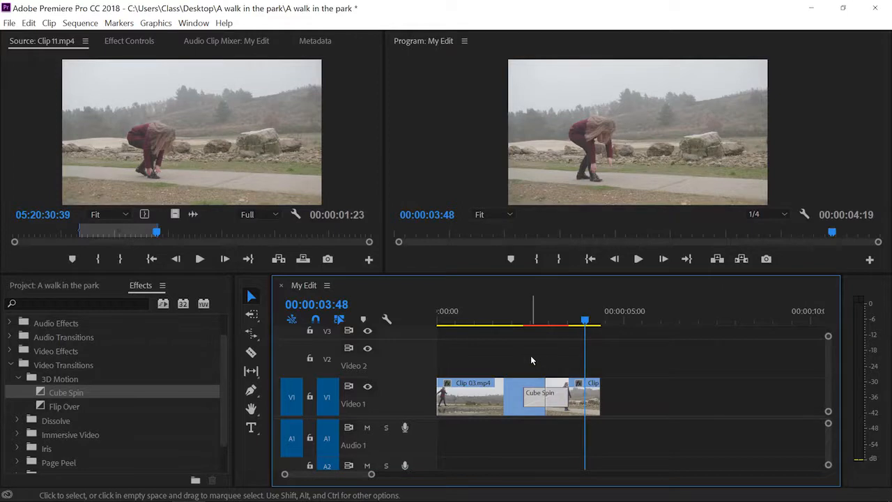
Shift the Cube Spin transition earlier around the cut so it runs from about 00:00:01:47 to 00:00:03:07
{"action": "left_click", "coordinate": [552, 395]}
{"action": "left_click_drag", "start_coordinate": [552, 399], "coordinate": [538, 401]}
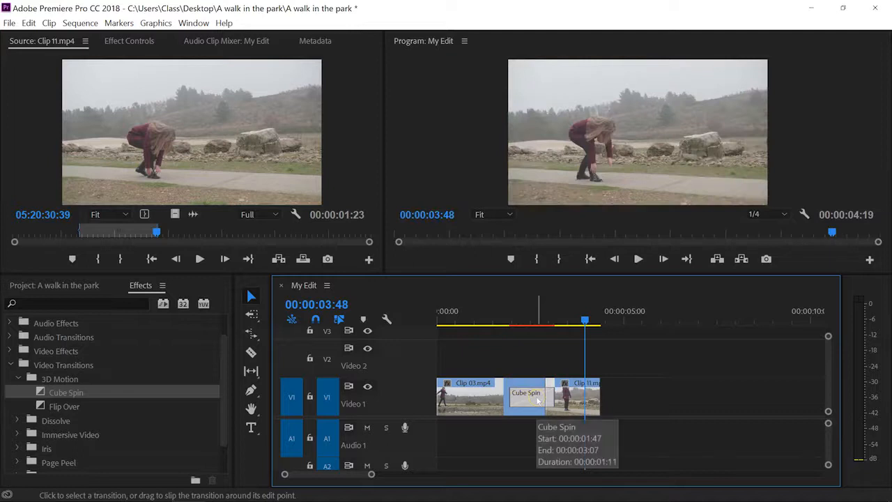
{"action": "left_click", "coordinate": [525, 401]}
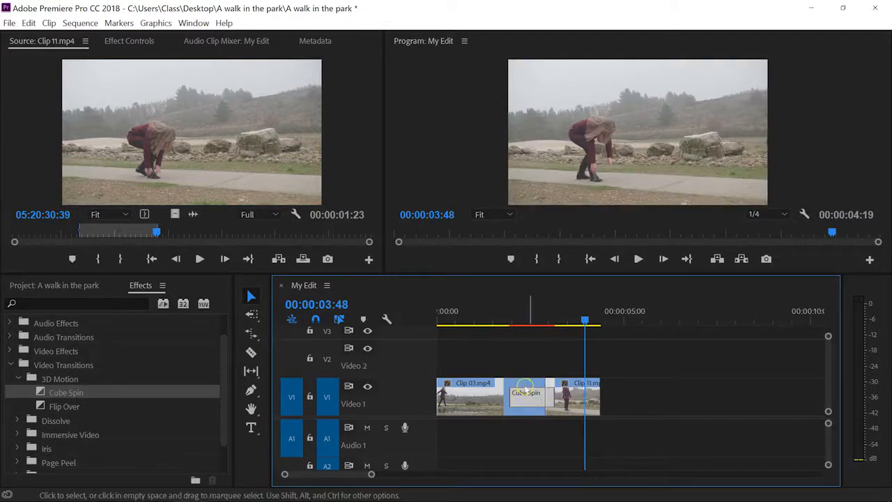
Preview the shifted Cube Spin transition near its beginning at 00:00:02:02 and near its end at 00:00:03:04
{"action": "left_click", "coordinate": [566, 391]}
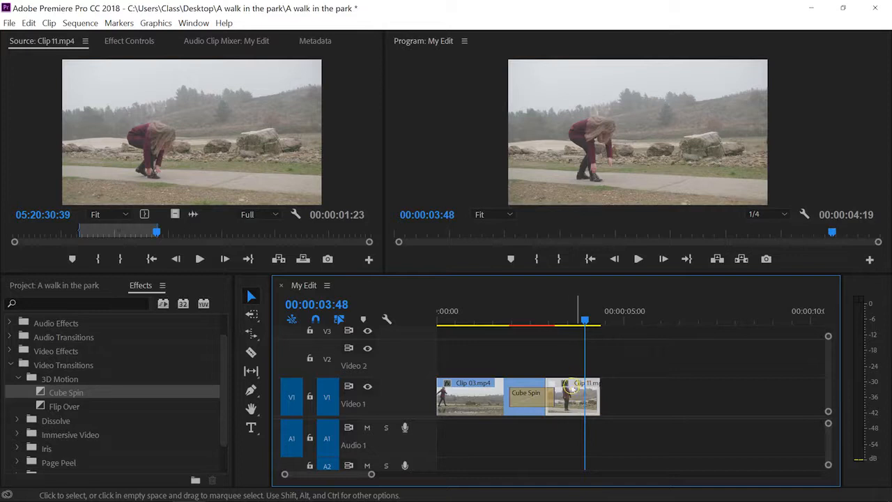
{"action": "left_click", "coordinate": [514, 312]}
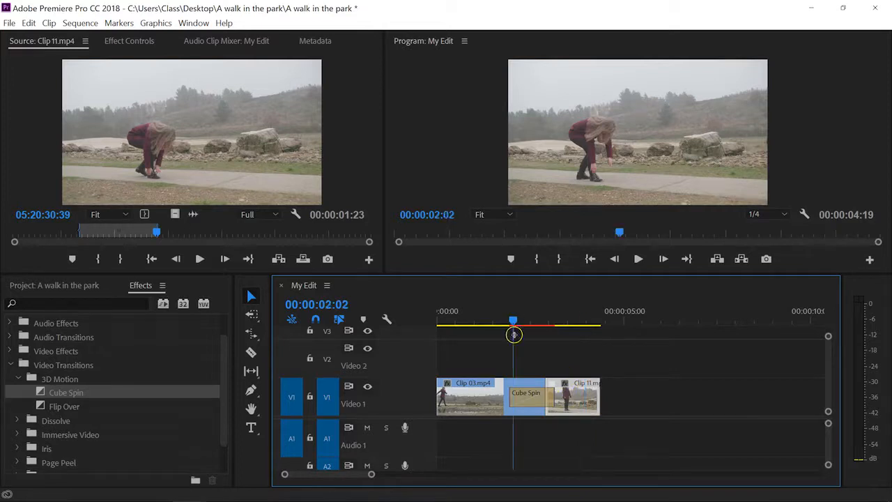
{"action": "left_click", "coordinate": [544, 411]}
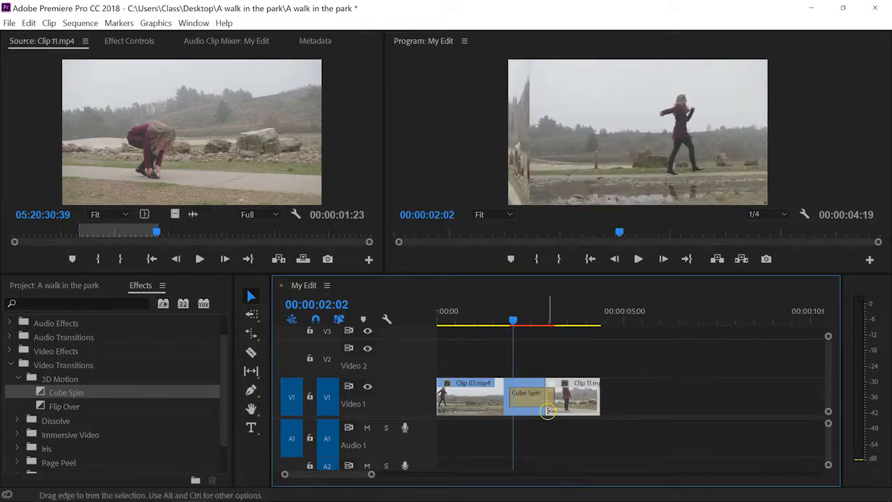
{"action": "left_click", "coordinate": [552, 317]}
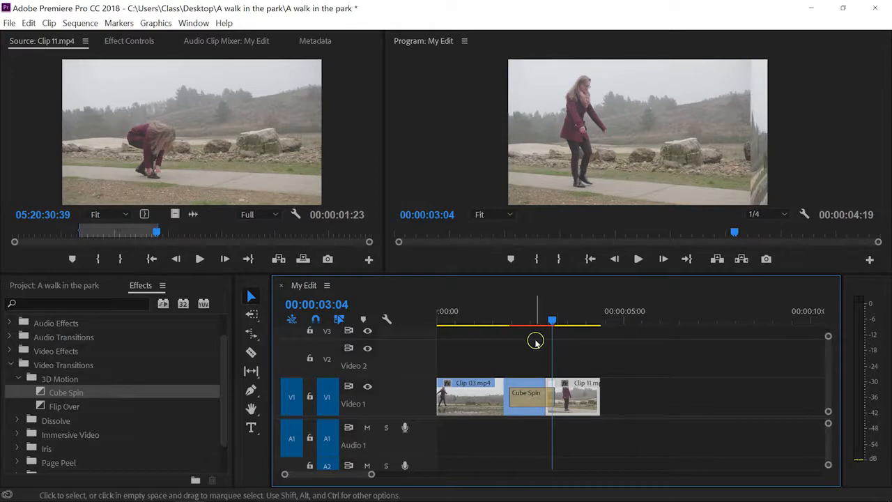
Delete the Cube Spin transition from the cut and select Cross Dissolve among the Dissolve video transitions
{"action": "left_click", "coordinate": [528, 394]}
{"action": "key", "text": "Delete"}
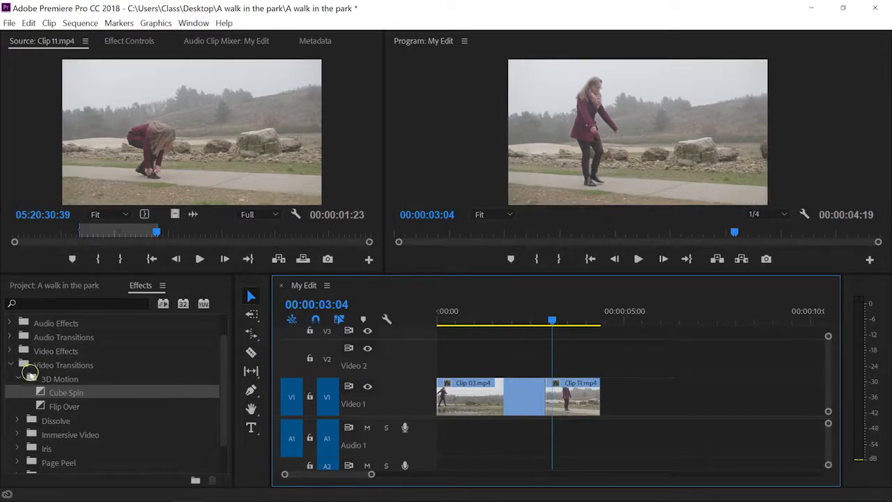
{"action": "left_click", "coordinate": [17, 379]}
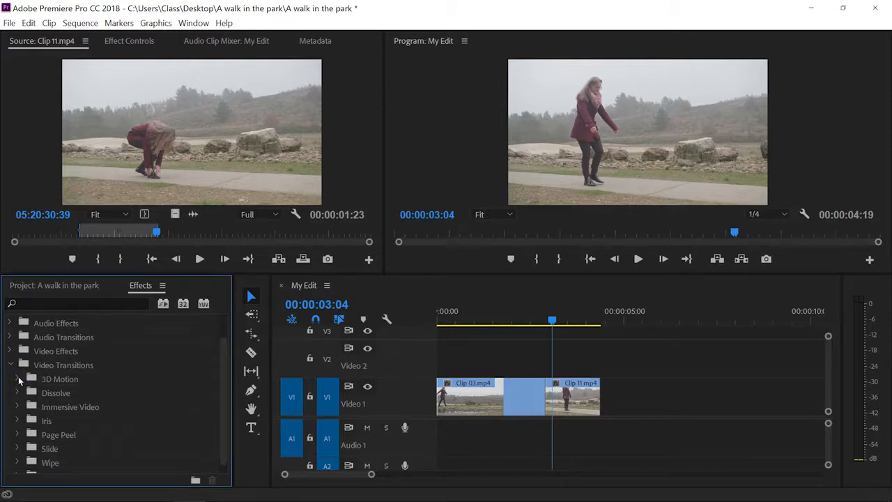
{"action": "left_click", "coordinate": [17, 393]}
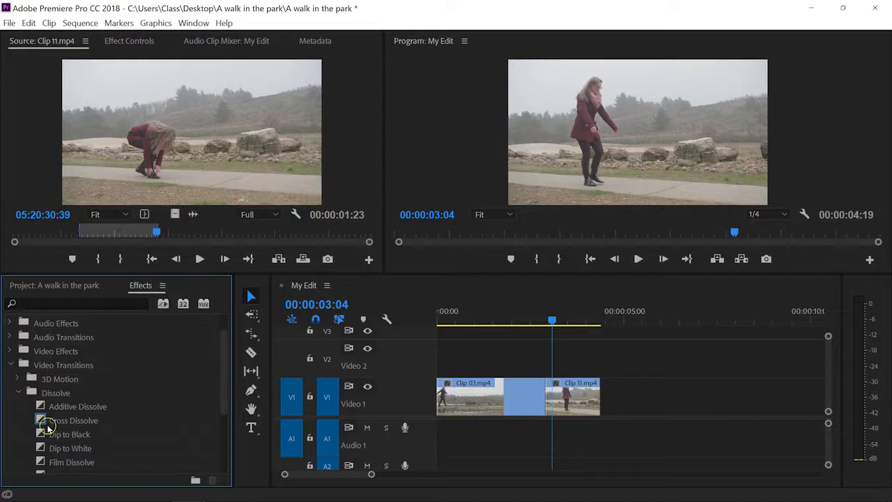
{"action": "left_click", "coordinate": [60, 423]}
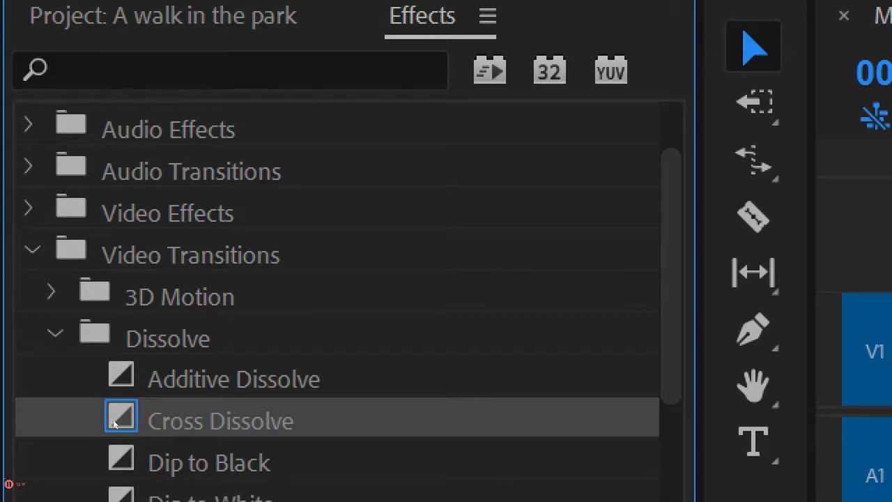
{"action": "left_click", "coordinate": [115, 424]}
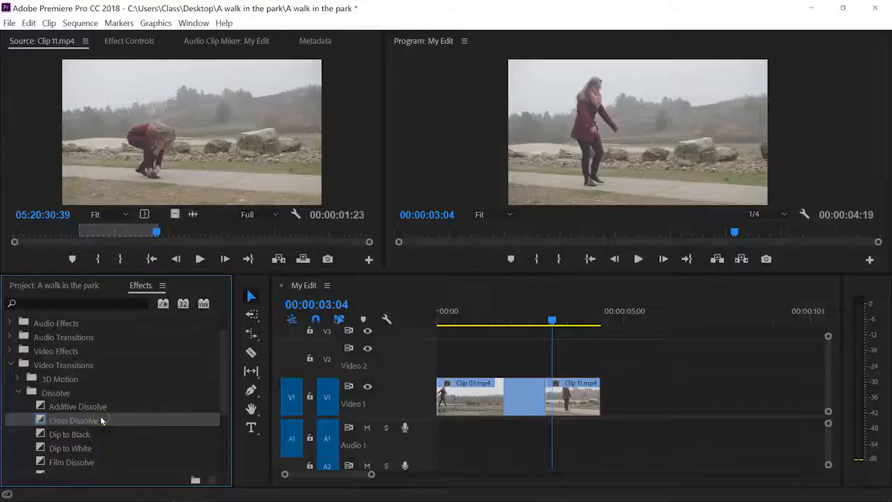
Apply Cross Dissolve to the cut between Clip 03 and Clip 11 and play back across the transition
{"action": "left_click_drag", "start_coordinate": [101, 421], "coordinate": [547, 396]}
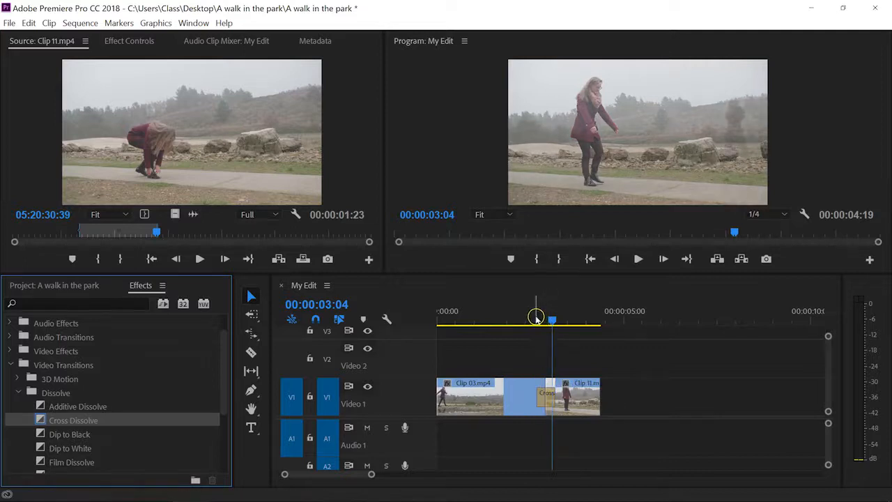
{"action": "left_click", "coordinate": [534, 317]}
{"action": "key", "text": "space"}
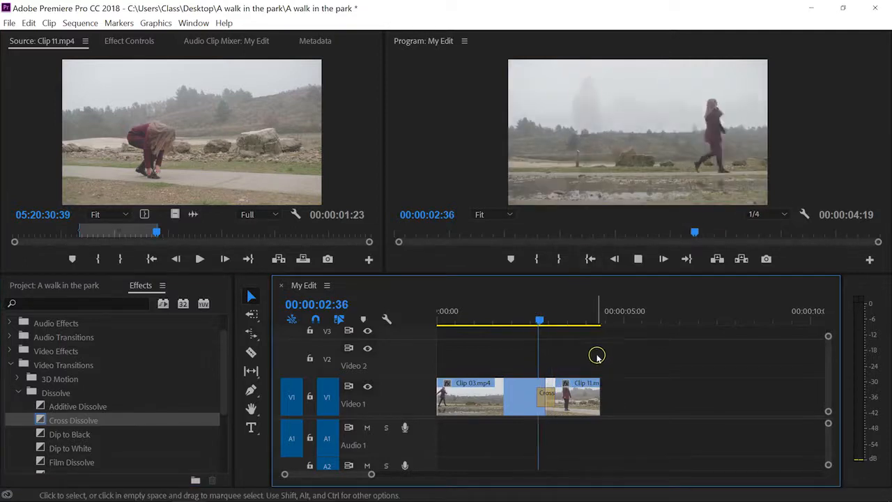
{"action": "key", "text": "space"}
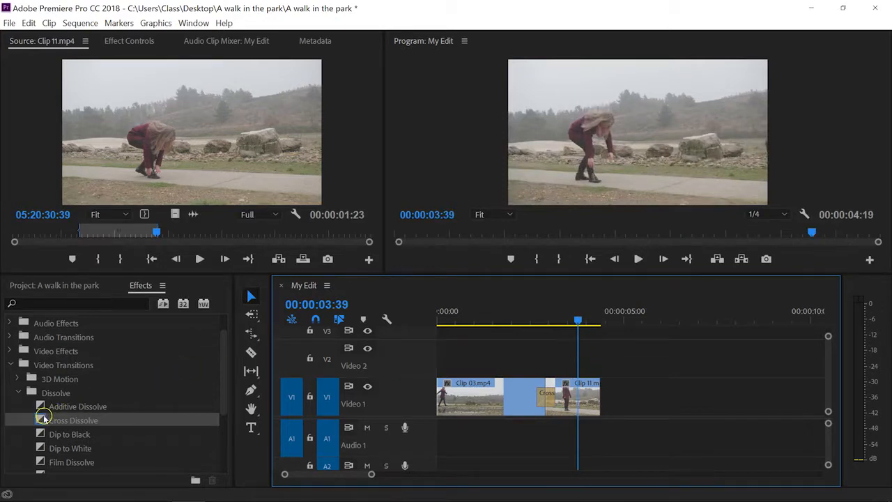
Add a Cross Dissolve to the end of Clip 11 and preview the fade-out from about 00:00:03:36
{"action": "left_click_drag", "start_coordinate": [42, 418], "coordinate": [603, 390]}
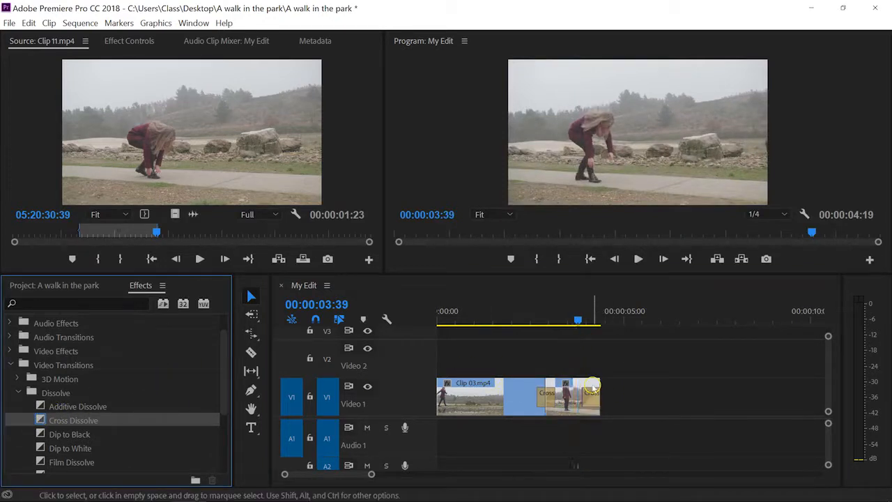
{"action": "left_click_drag", "start_coordinate": [584, 322], "coordinate": [609, 328]}
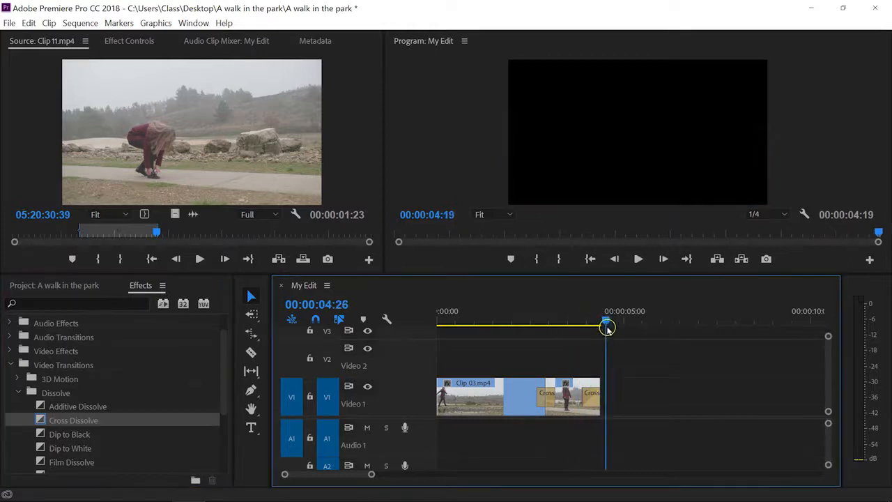
{"action": "left_click", "coordinate": [577, 320]}
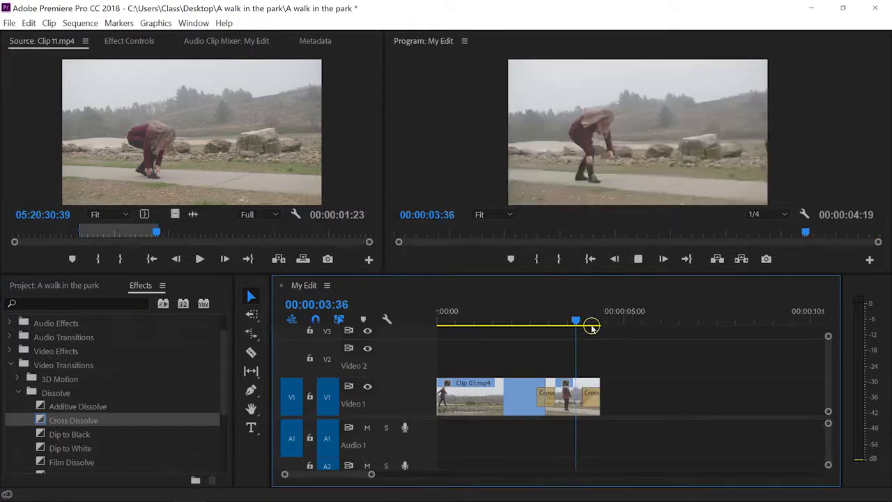
{"action": "key", "text": "Home"}
{"action": "key", "text": "space"}
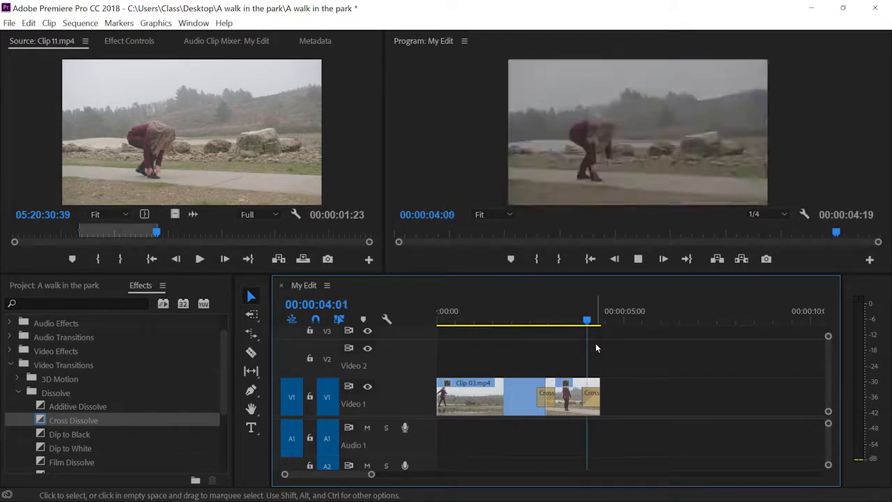
Delete the Cross Dissolve at the end of Clip 11 and the one between Clip 03 and Clip 11
{"action": "left_click", "coordinate": [585, 392]}
{"action": "key", "text": "Delete"}
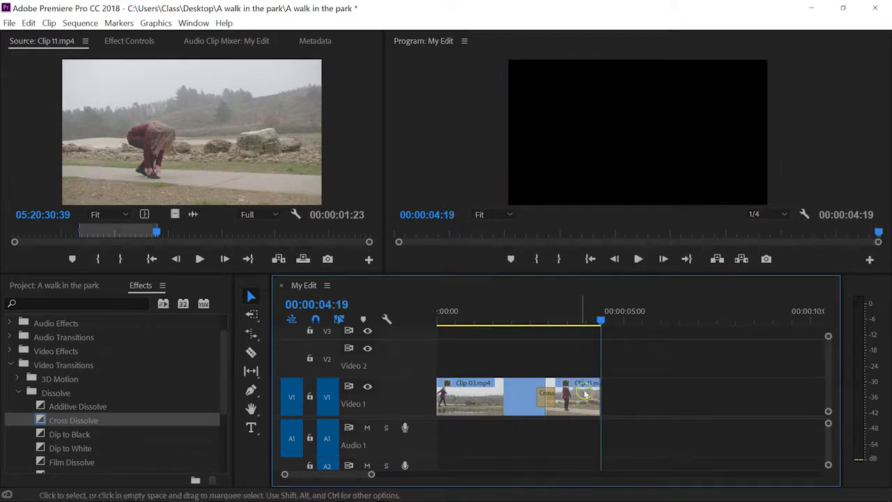
{"action": "left_click", "coordinate": [548, 393]}
{"action": "key", "text": "Delete"}
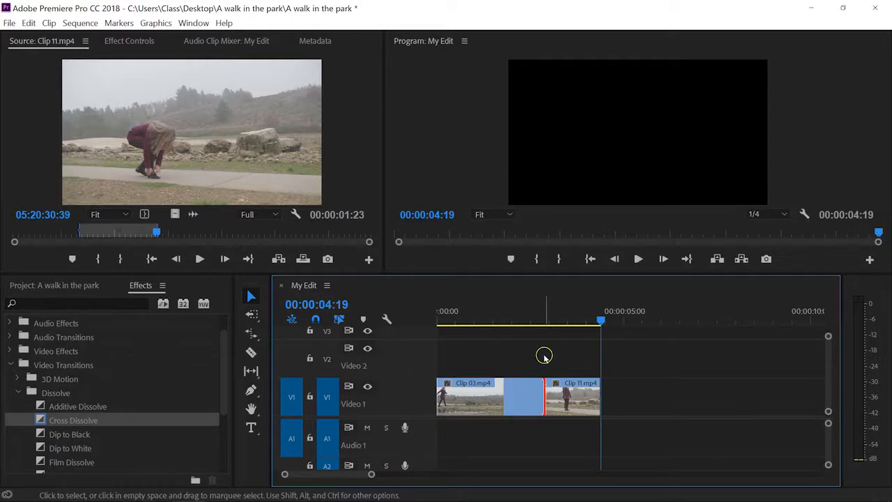
Apply the default transition to the end of Clip 11 and to the cut between Clip 03 and Clip 11
{"action": "left_click", "coordinate": [543, 392]}
{"action": "left_click", "coordinate": [600, 403]}
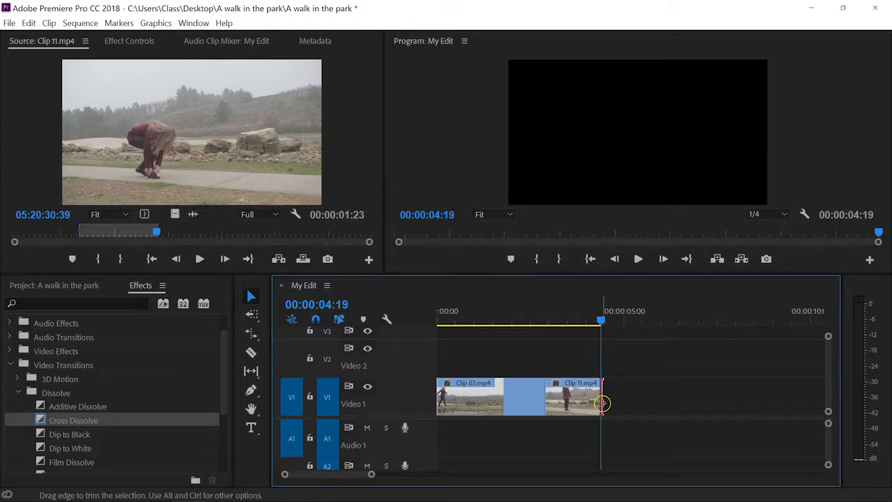
{"action": "key", "text": "ctrl+d"}
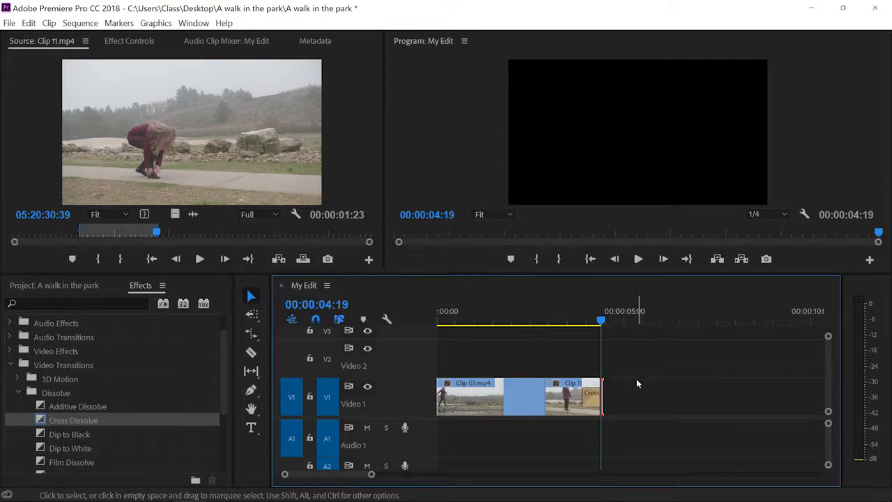
{"action": "left_click", "coordinate": [592, 396]}
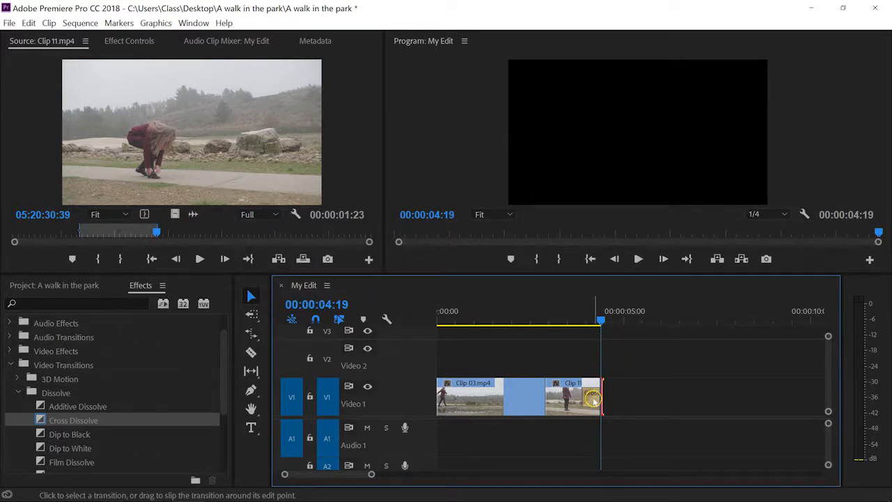
{"action": "left_click", "coordinate": [547, 396]}
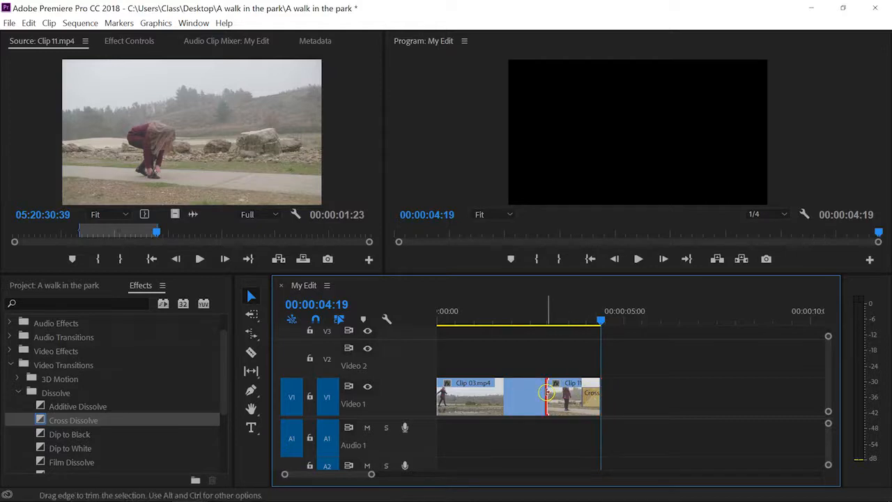
{"action": "key", "text": "ctrl+d"}
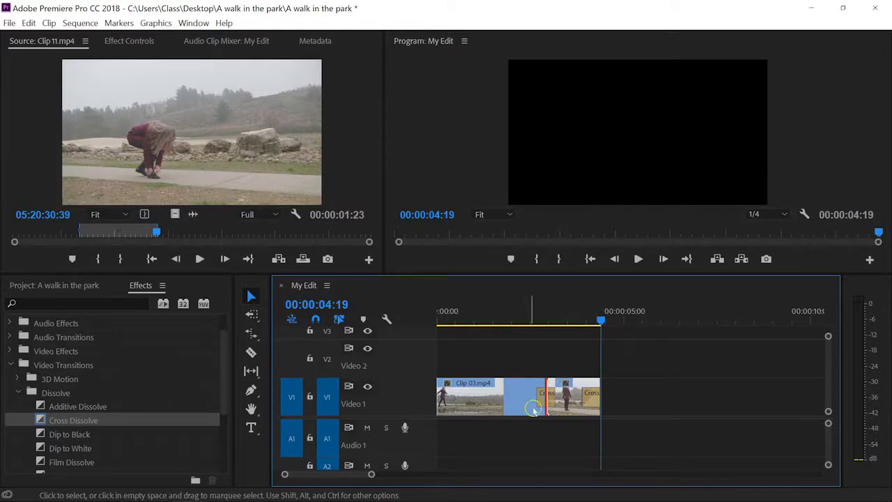
Remove both default transitions, first from the cut between the clips and then from the end of Clip 11
{"action": "left_click", "coordinate": [538, 362]}
{"action": "left_click", "coordinate": [547, 395]}
{"action": "key", "text": "Delete"}
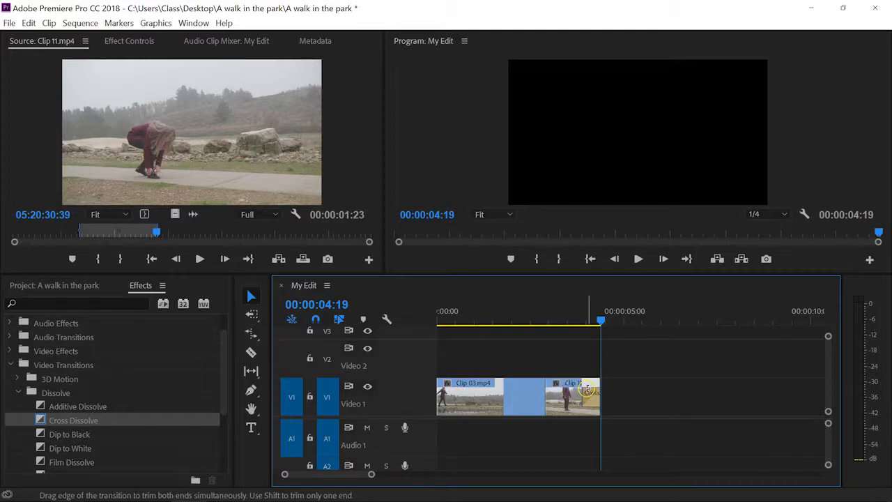
{"action": "left_click", "coordinate": [588, 391]}
{"action": "key", "text": "Delete"}
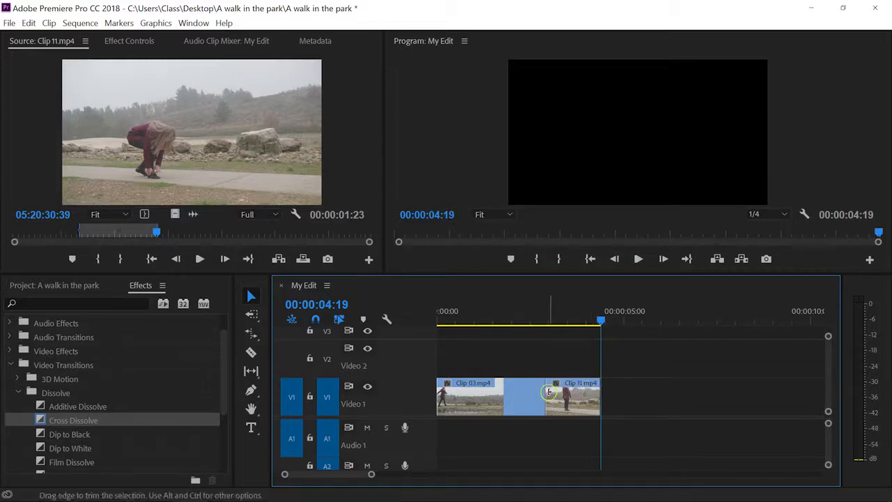
Apply the default transition only to the end of Clip 03 at the cut and preview it from 00:00:02:23
{"action": "left_click_drag", "start_coordinate": [542, 315], "coordinate": [548, 316]}
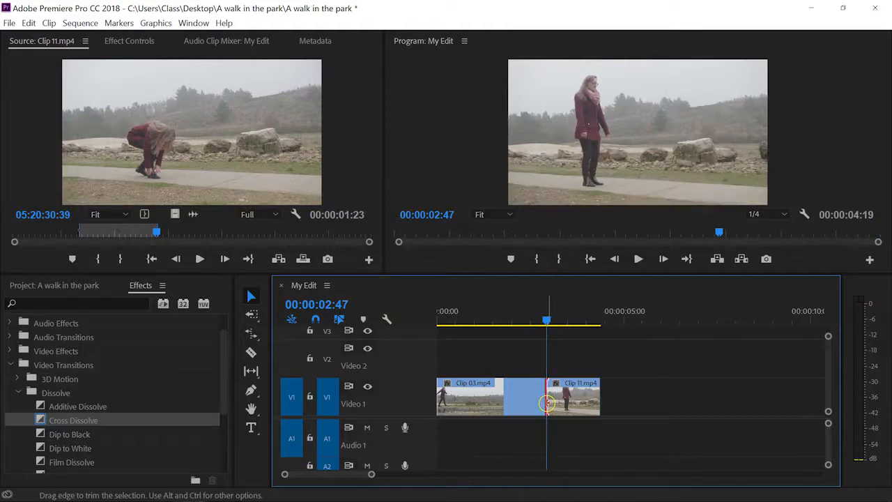
{"action": "left_click_drag", "start_coordinate": [547, 402], "coordinate": [548, 403]}
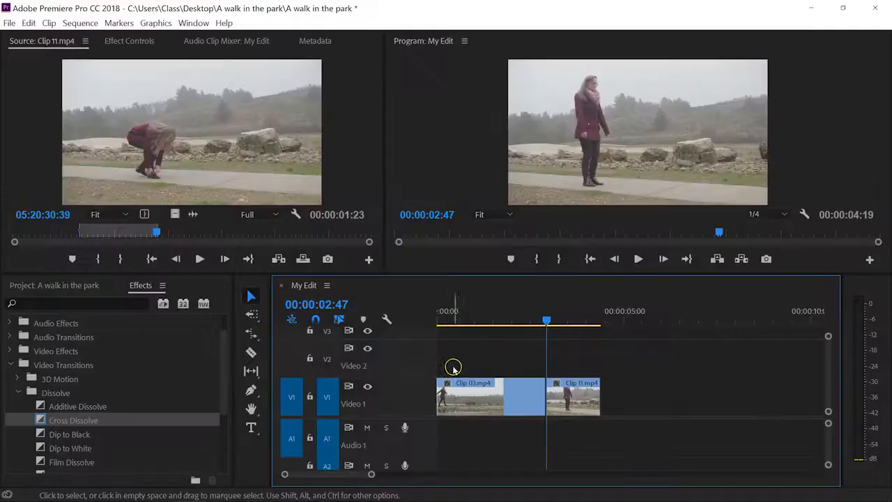
{"action": "left_click_drag", "start_coordinate": [371, 474], "coordinate": [389, 474]}
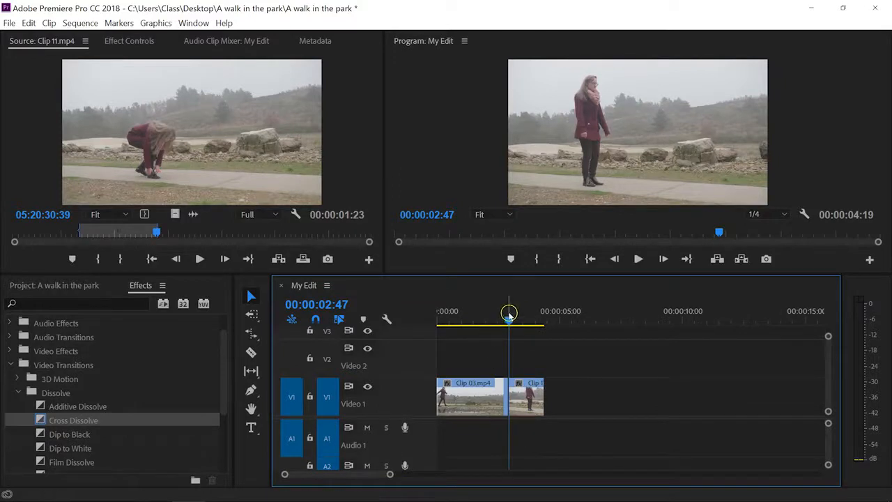
{"action": "left_click_drag", "start_coordinate": [509, 315], "coordinate": [497, 317]}
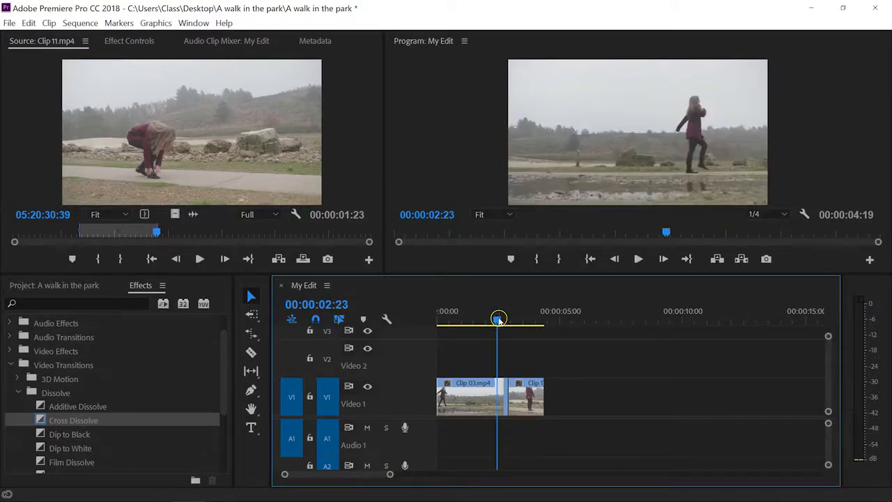
{"action": "left_click", "coordinate": [506, 387]}
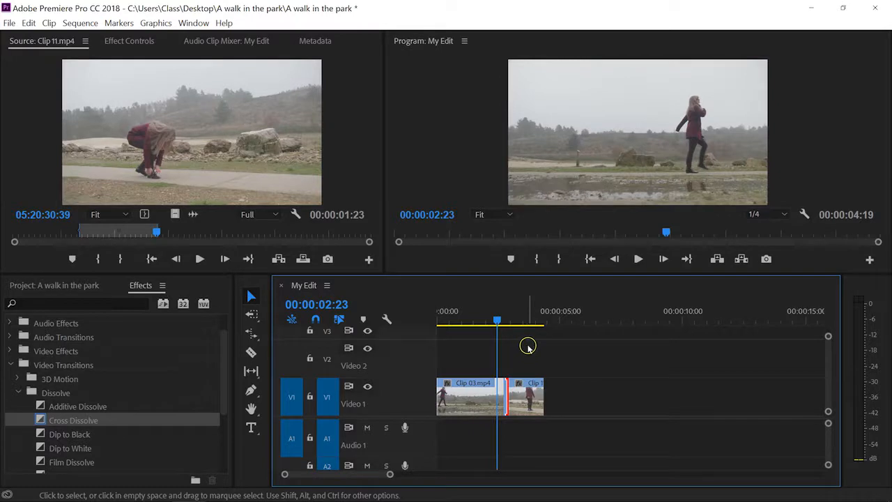
{"action": "key", "text": "ctrl+d"}
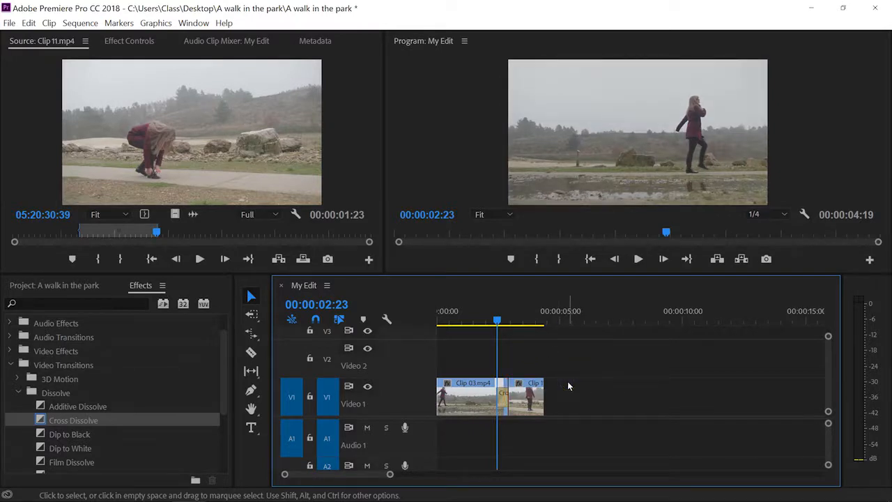
{"action": "key", "text": "space"}
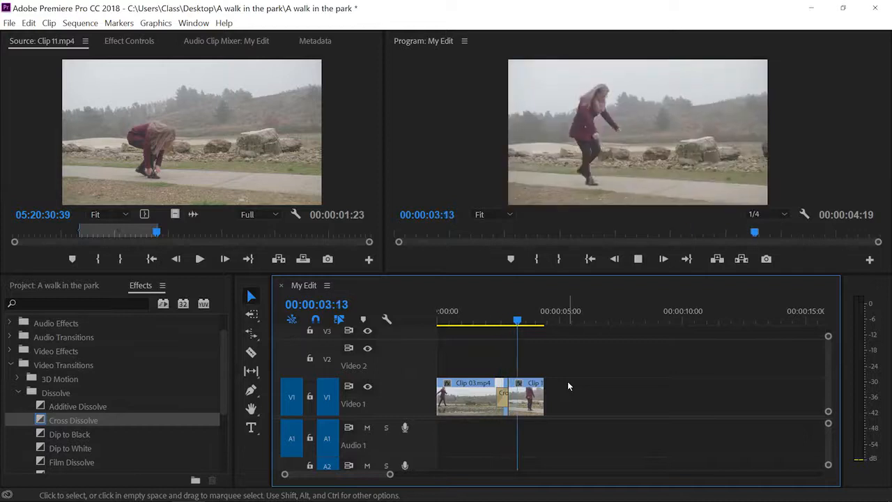
{"action": "key", "text": "space"}
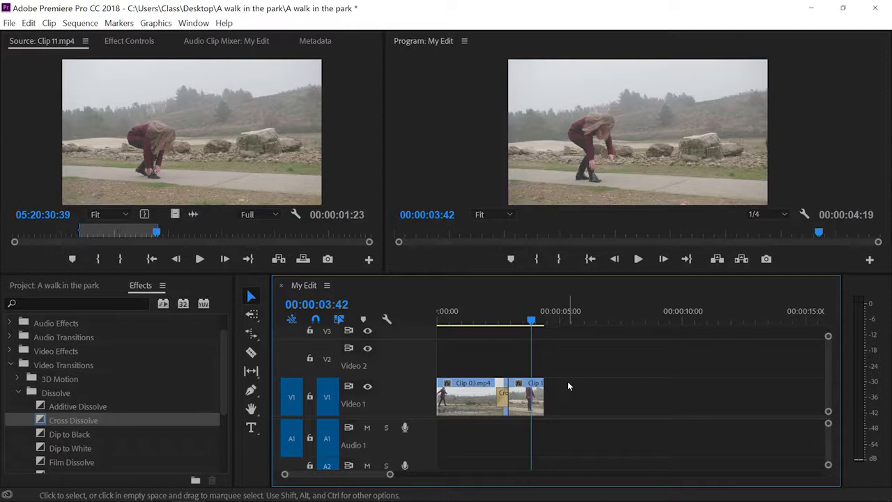
Replace the Cross Dissolve at the end of Clip 03 with a default transition spanning both sides of the cut
{"action": "left_click", "coordinate": [511, 391]}
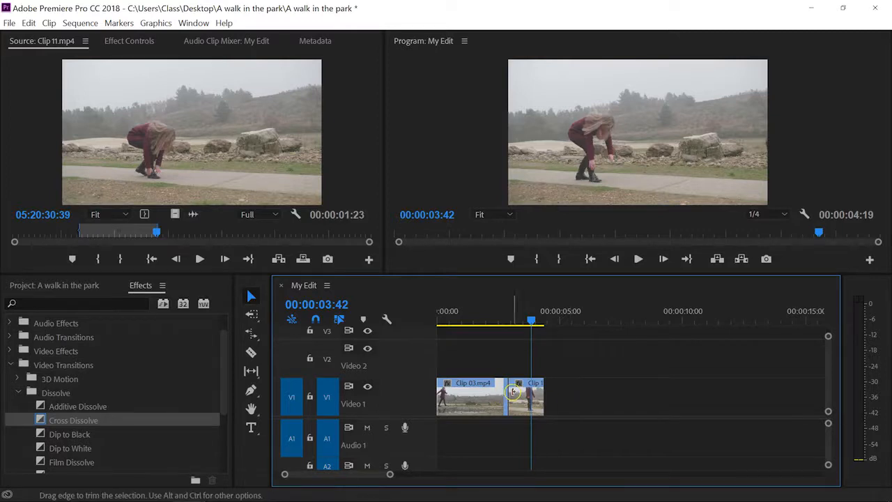
{"action": "left_click_drag", "start_coordinate": [512, 391], "coordinate": [506, 392]}
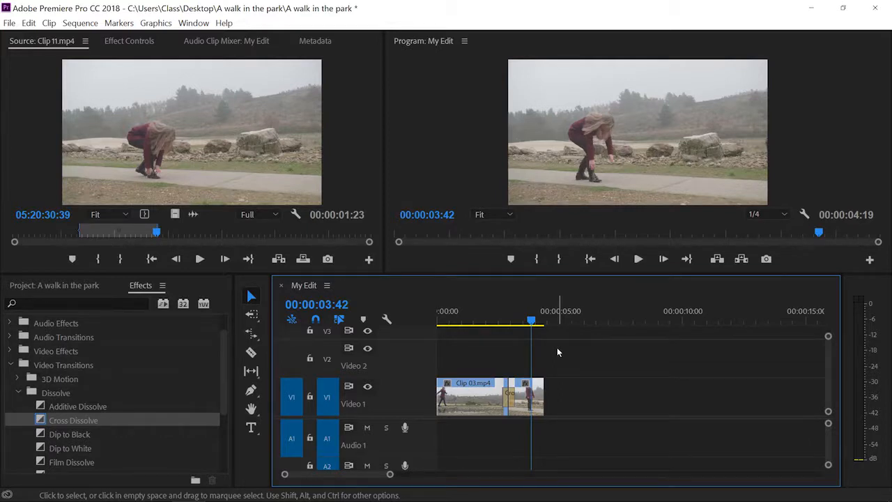
Set Iris Diamond from the Iris video transitions as the default transition
{"action": "left_click", "coordinate": [19, 393]}
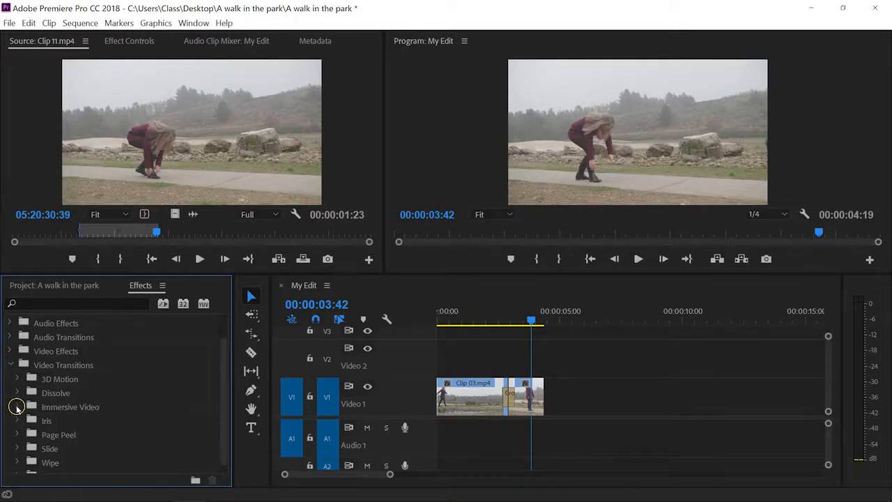
{"action": "left_click", "coordinate": [17, 421]}
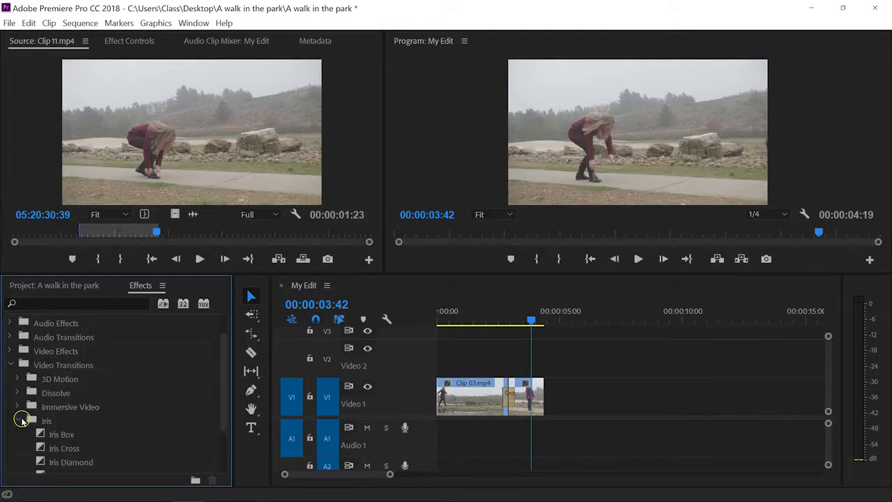
{"action": "scroll", "coordinate": [21, 422], "scroll_direction": "down", "scroll_amount": 1}
{"action": "left_click", "coordinate": [41, 433]}
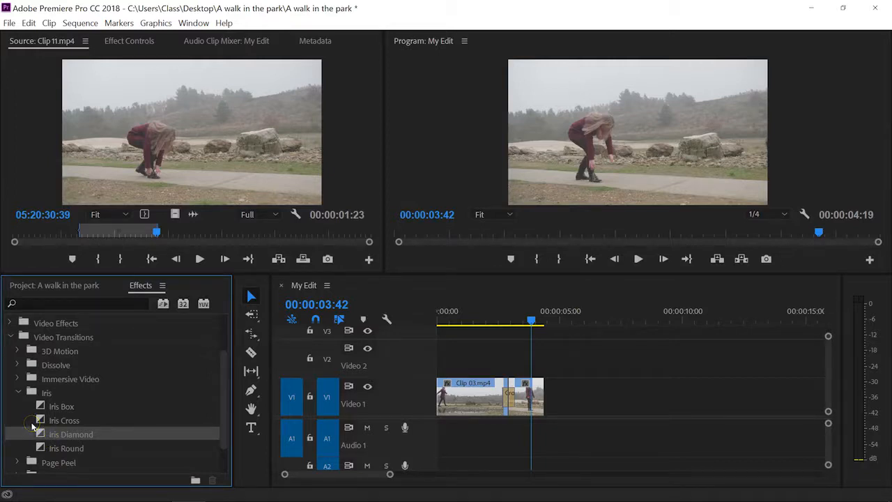
{"action": "right_click", "coordinate": [40, 432]}
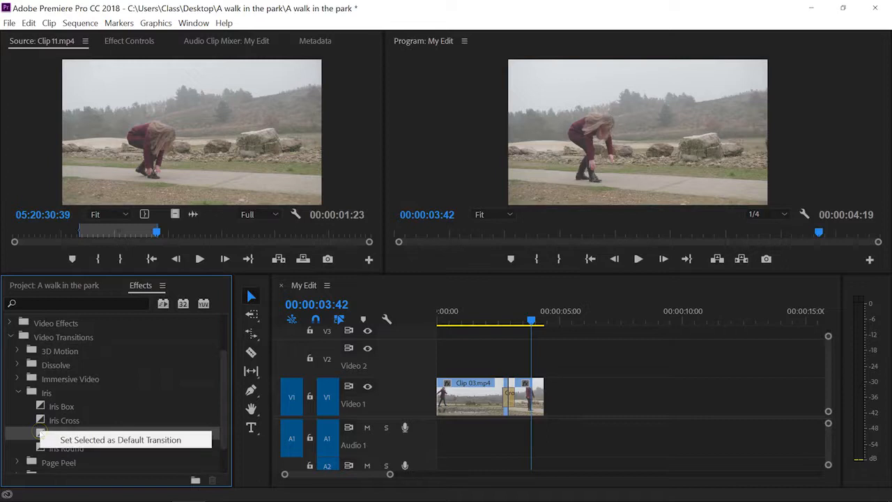
{"action": "left_click", "coordinate": [100, 442]}
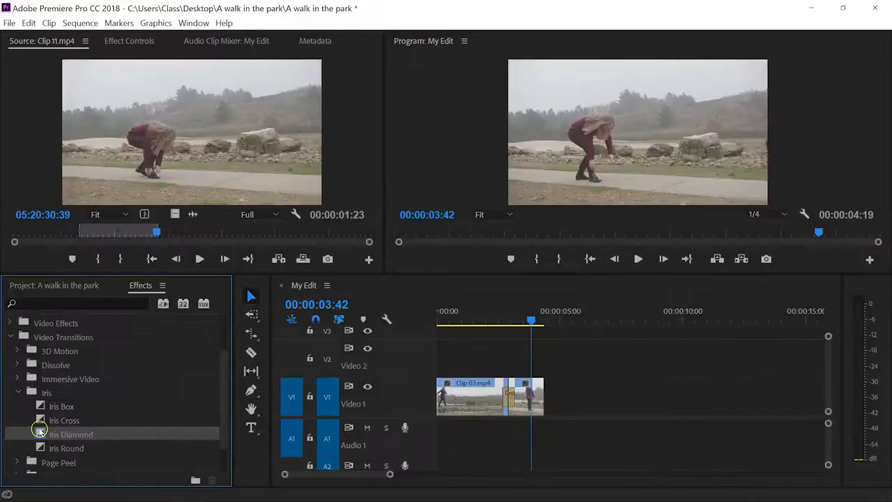
Replace the Cross Dissolve between Clip 03 and Clip 11 with the default Iris Diamond and preview it from about 00:00:02:26
{"action": "left_click", "coordinate": [505, 397]}
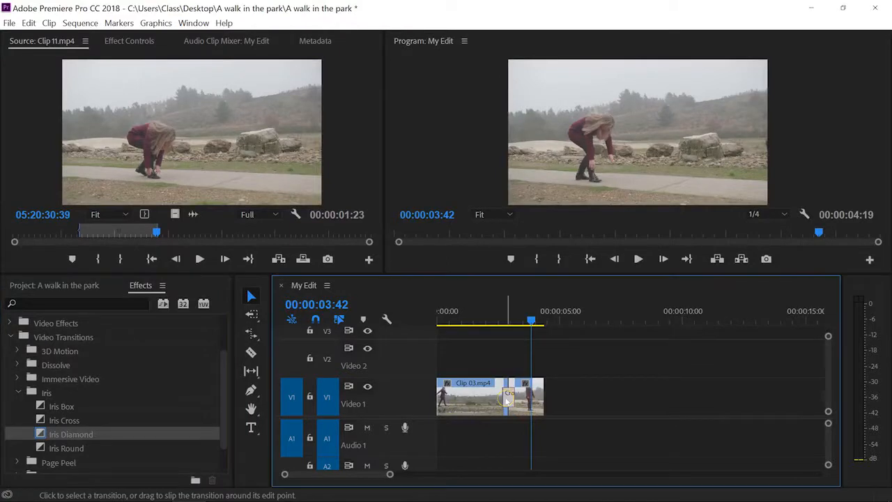
{"action": "key", "text": "Delete"}
{"action": "left_click", "coordinate": [509, 393]}
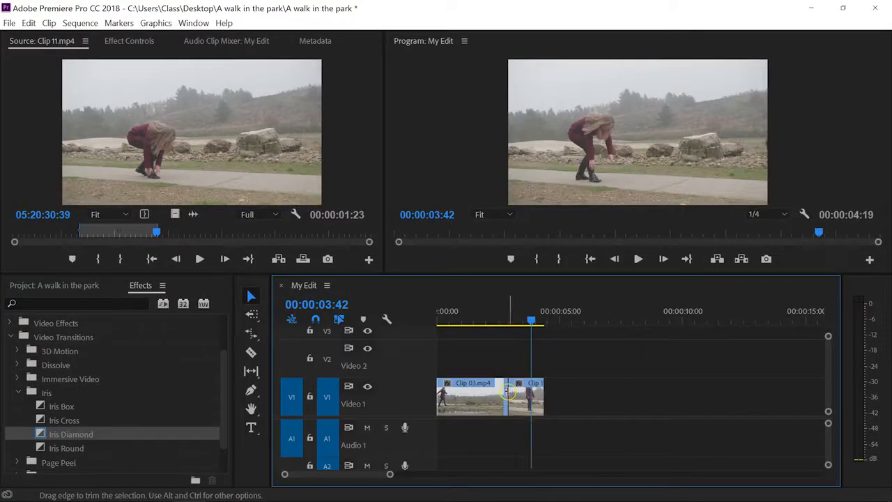
{"action": "left_click", "coordinate": [495, 408]}
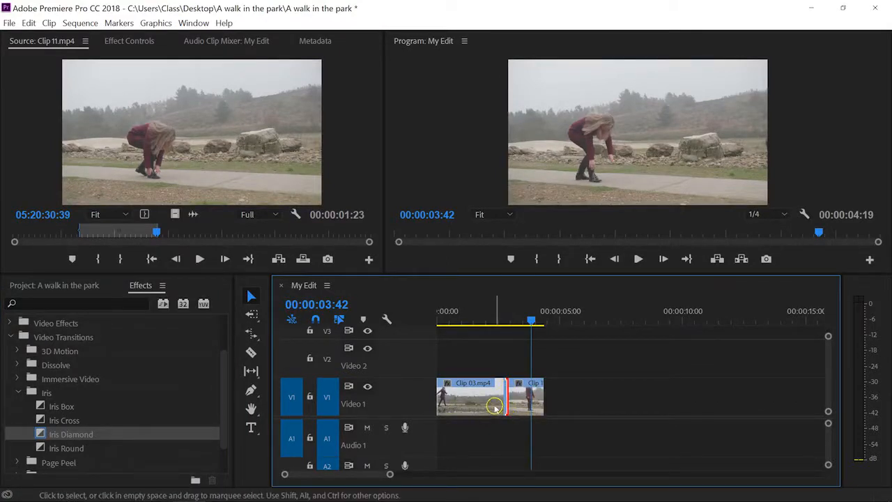
{"action": "left_click", "coordinate": [499, 319]}
{"action": "left_click", "coordinate": [535, 341]}
{"action": "key", "text": "space"}
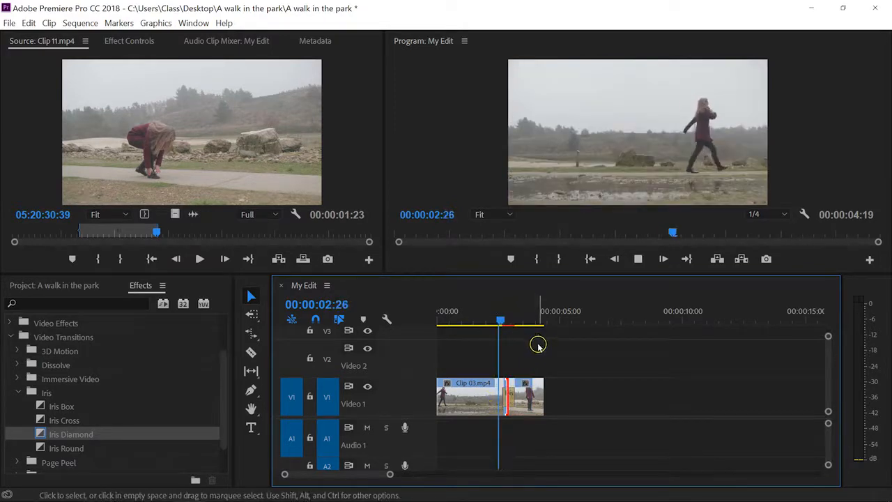
Stop the preview and delete both clips from the My Edit sequence
{"action": "key", "text": "space"}
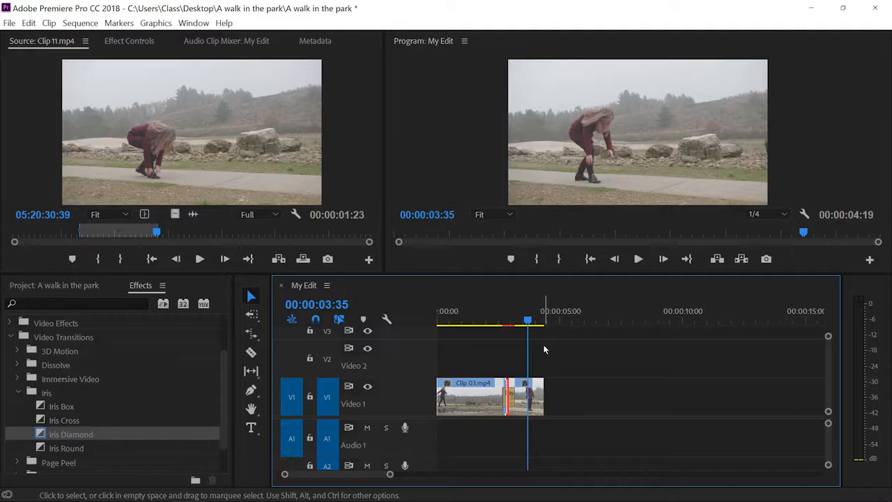
{"action": "left_click", "coordinate": [460, 400]}
{"action": "key", "text": "Delete"}
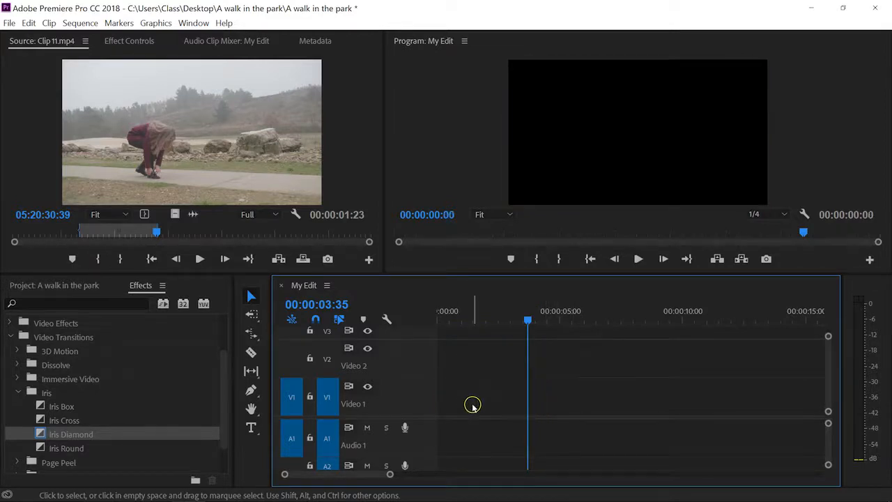
Place Clip 11 with its audio at the start of Video 1 and Audio 1, followed directly by Clip 08
{"action": "left_click_drag", "start_coordinate": [165, 163], "coordinate": [433, 409]}
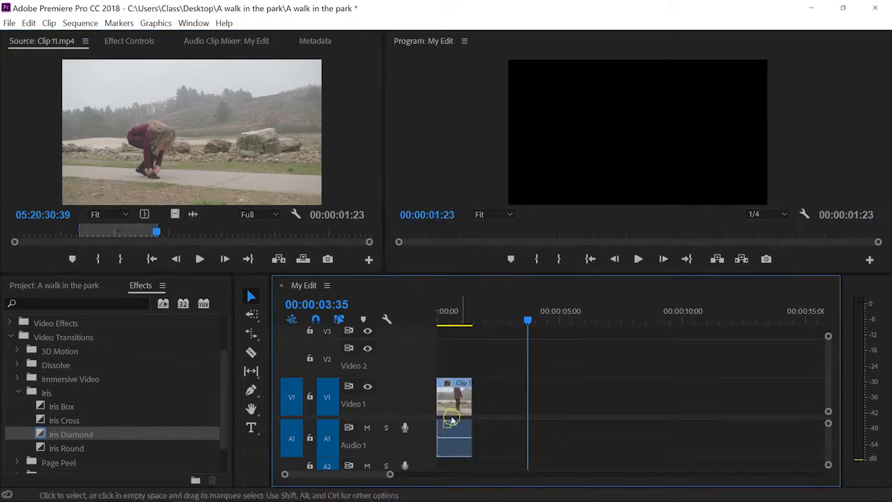
{"action": "left_click", "coordinate": [53, 286]}
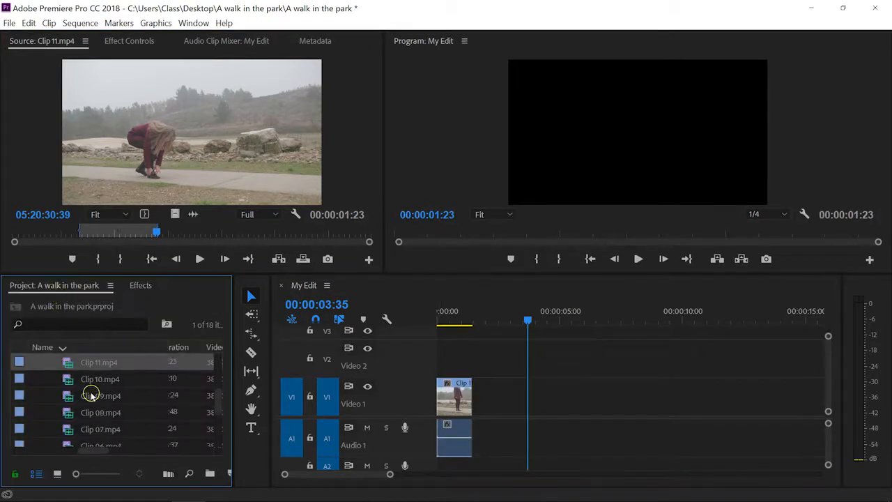
{"action": "double_click", "coordinate": [67, 413]}
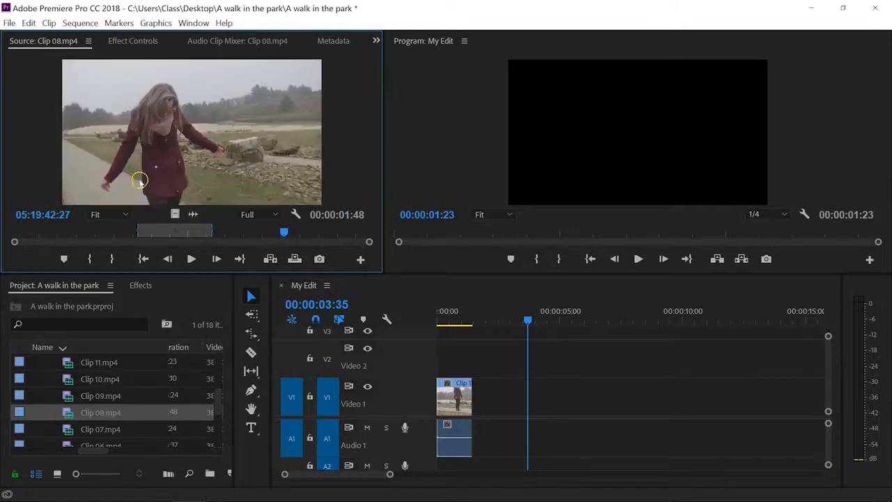
{"action": "left_click_drag", "start_coordinate": [413, 218], "coordinate": [481, 382]}
{"action": "left_click", "coordinate": [472, 394]}
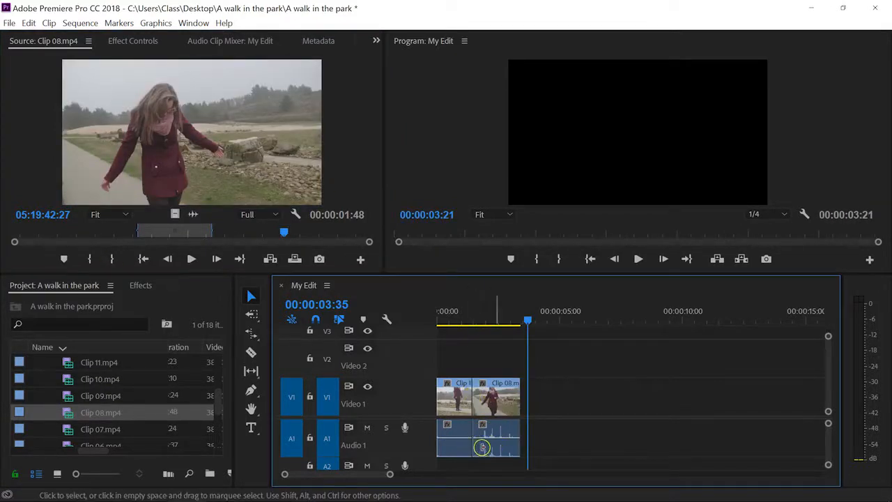
Play the sequence from 00:00:00:00 across the cut between Clip 11 and Clip 08, then stop playback
{"action": "left_click", "coordinate": [439, 318]}
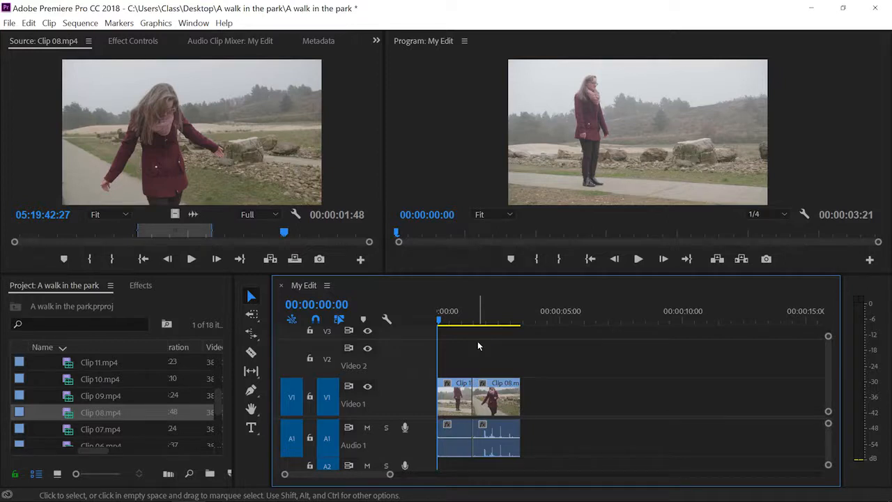
{"action": "key", "text": "space"}
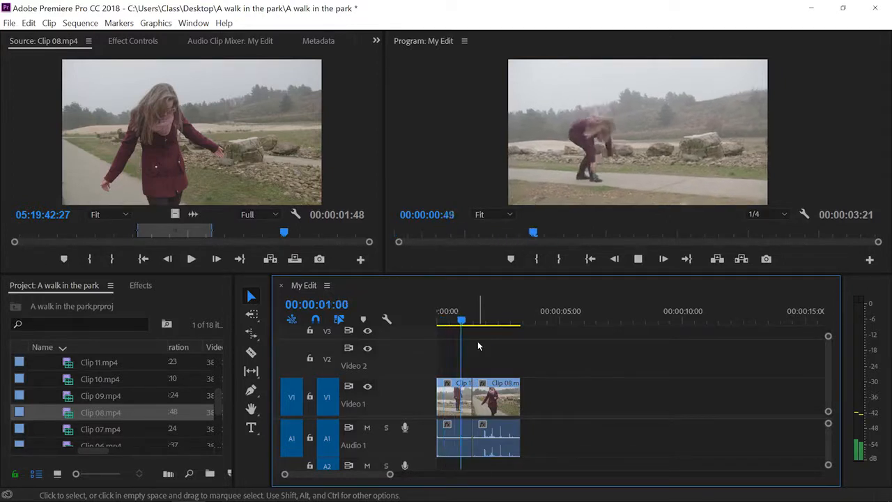
{"action": "key", "text": "space"}
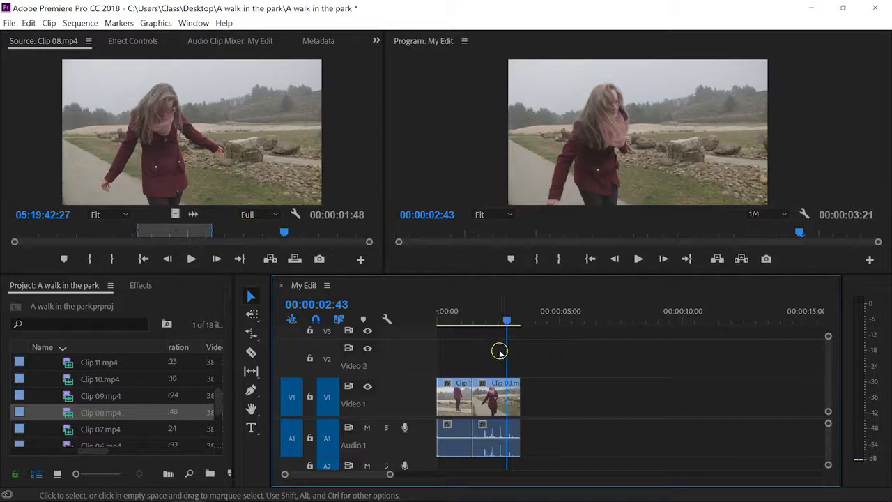
Apply the Constant Power crossfade from the audio transitions to the Audio 1 cut between Clip 11 and Clip 08
{"action": "left_click", "coordinate": [140, 286]}
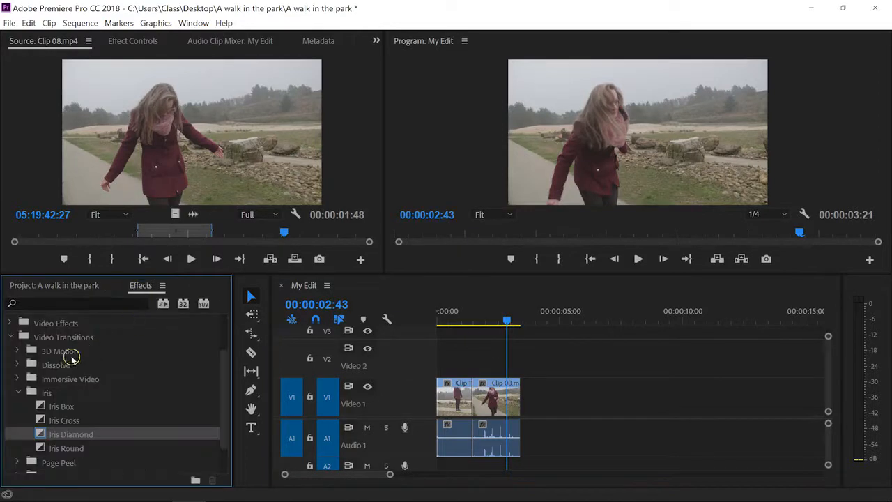
{"action": "left_click", "coordinate": [10, 337]}
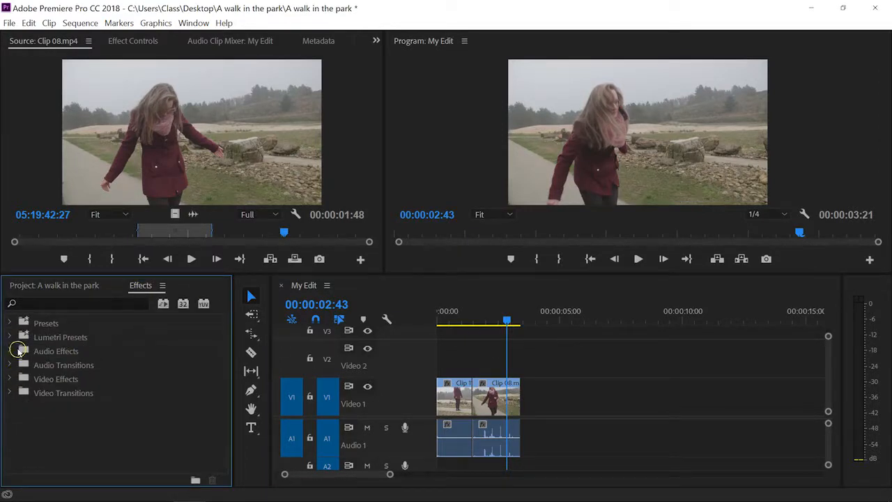
{"action": "left_click", "coordinate": [12, 365]}
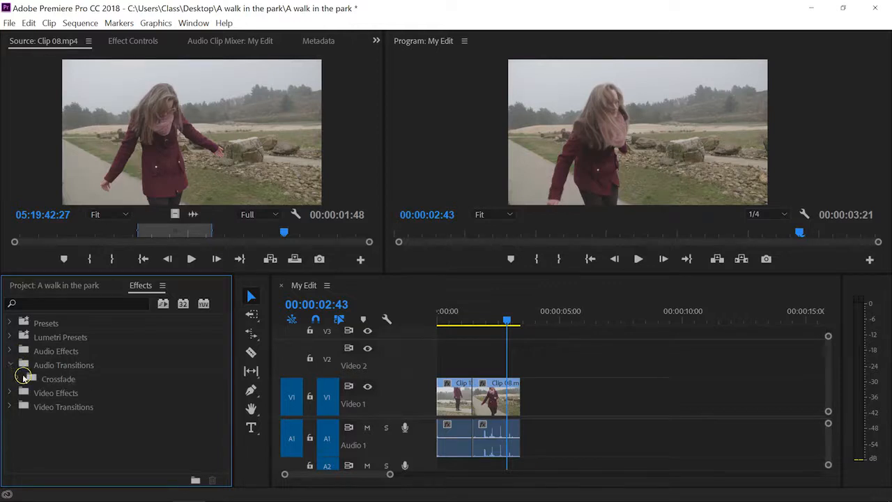
{"action": "left_click", "coordinate": [19, 378]}
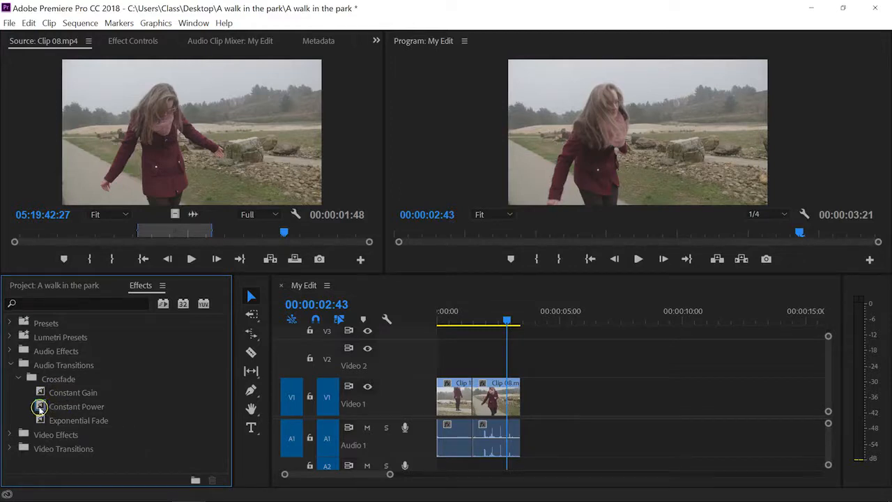
{"action": "left_click", "coordinate": [39, 408]}
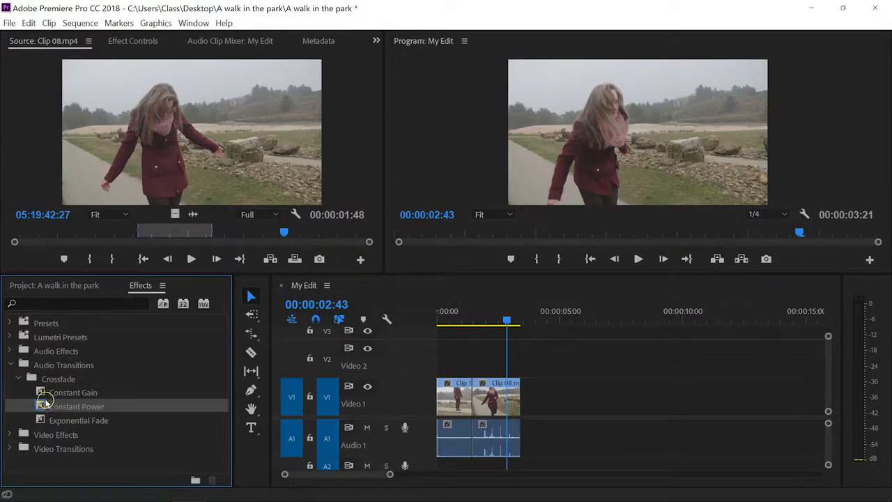
{"action": "left_click_drag", "start_coordinate": [295, 394], "coordinate": [471, 433]}
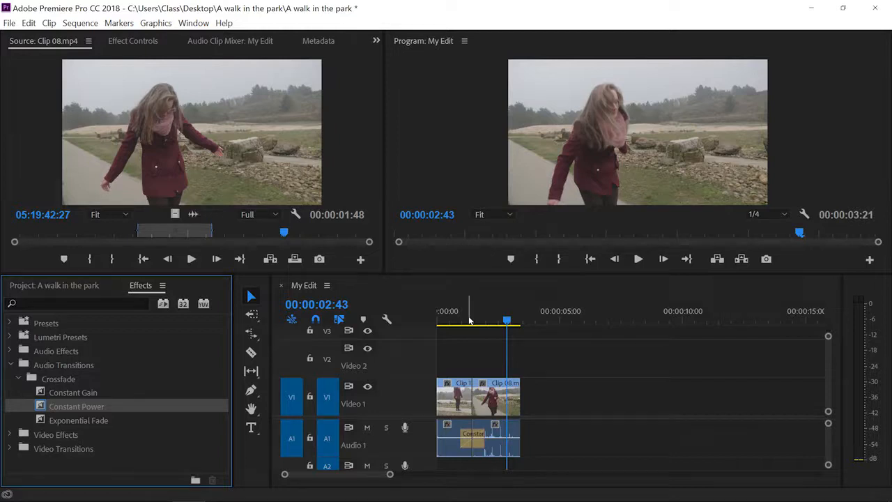
Preview the Constant Power audio crossfade by playing the sequence from about 00:00:00:09 past the cut
{"action": "left_click", "coordinate": [441, 315]}
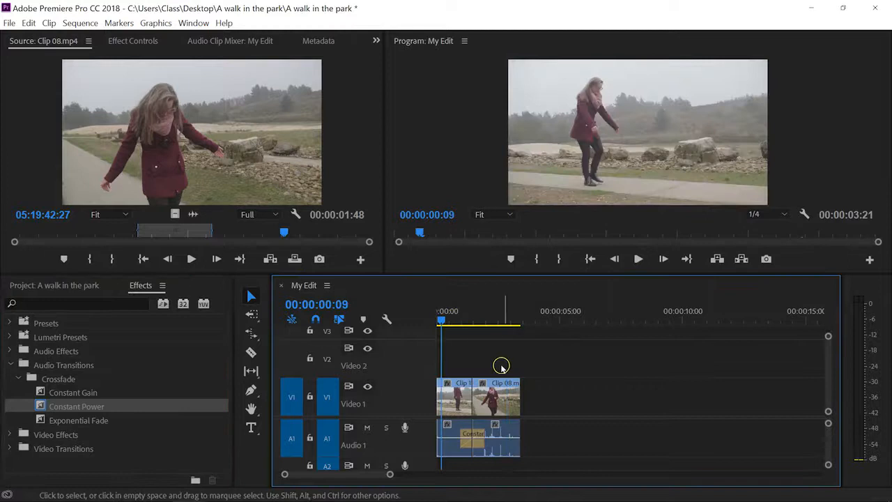
{"action": "key", "text": "space"}
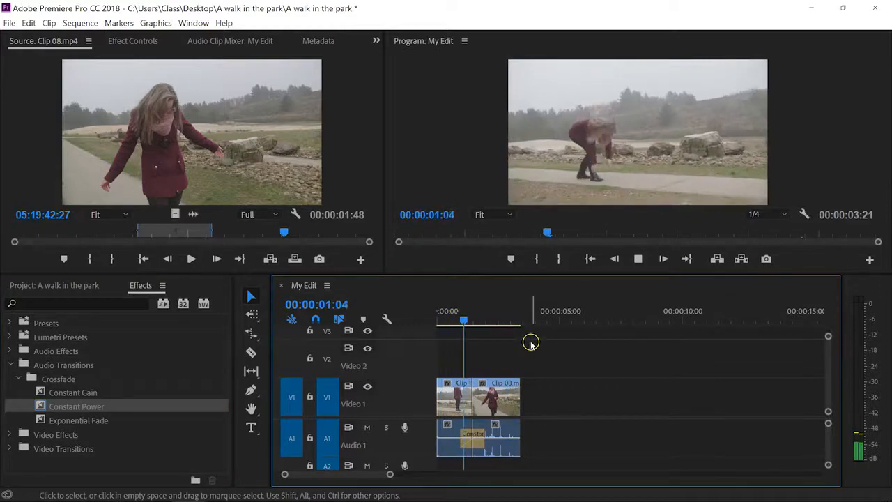
{"action": "key", "text": "space"}
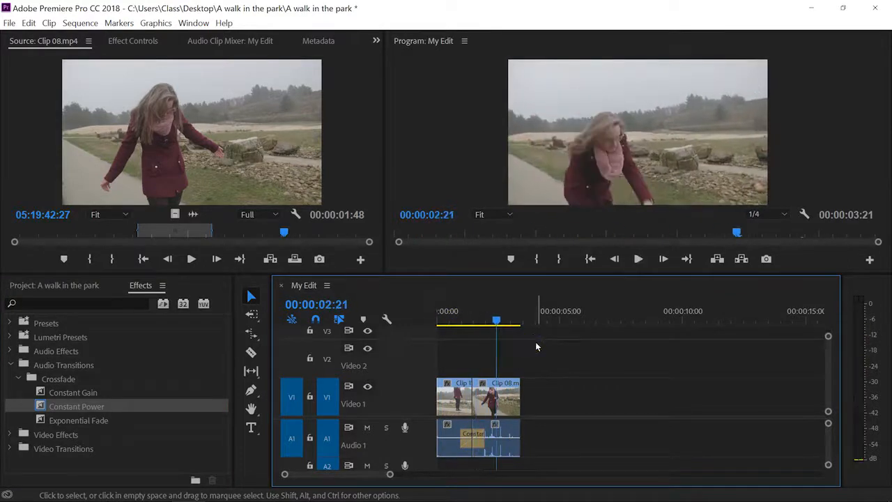